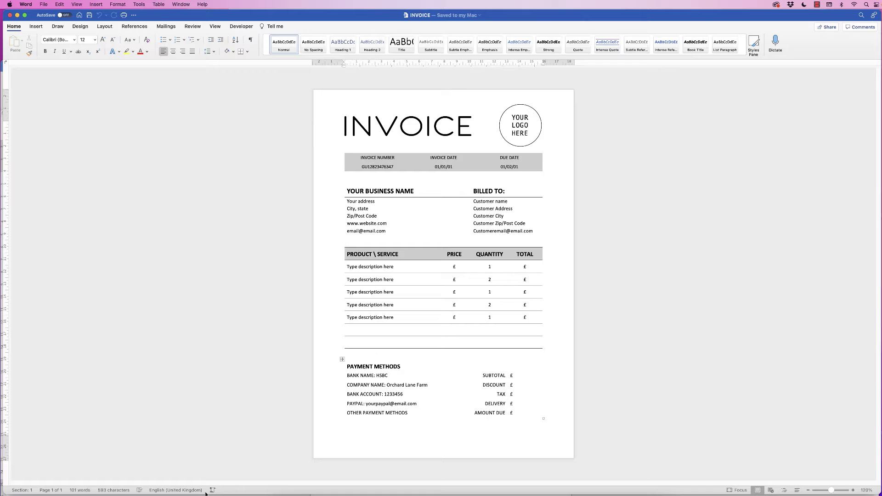
# Create a blank document and add a text box about 12.3 cm by 2.9 cm at the page's top containing INVOICE
pyautogui.press('super+n')
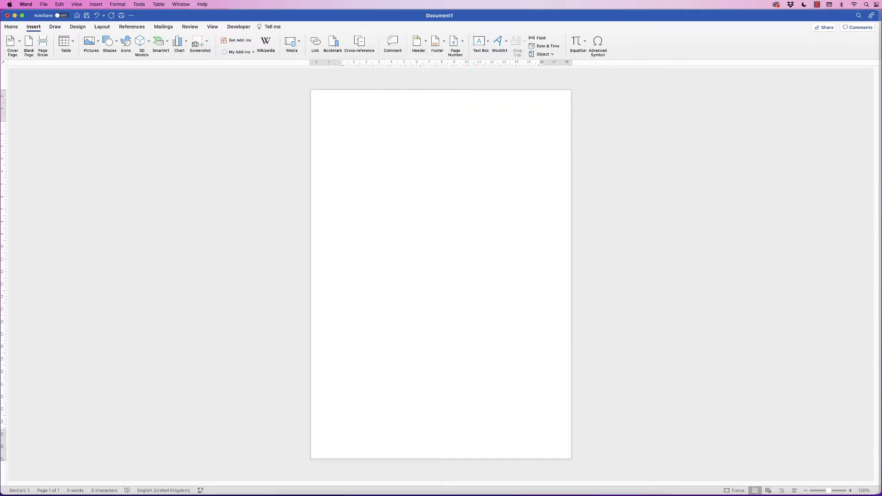
pyautogui.moveTo(342, 110); pyautogui.dragTo(495, 145)
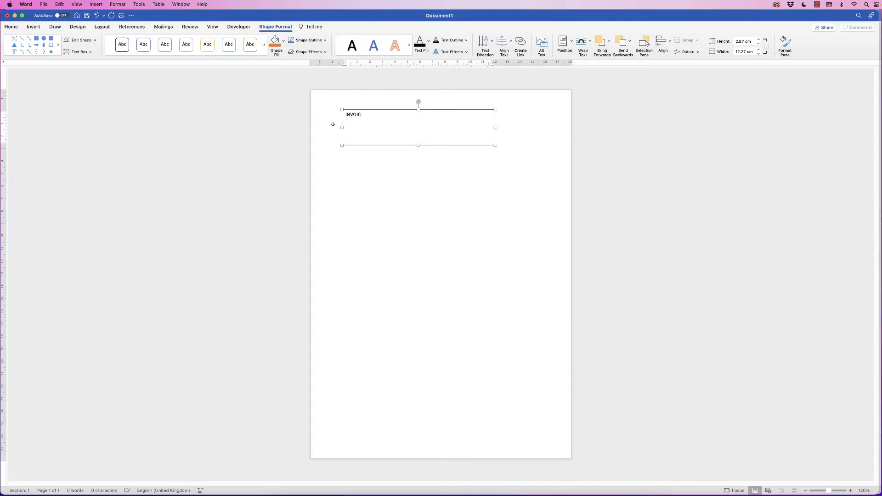
pyautogui.click(365, 155)
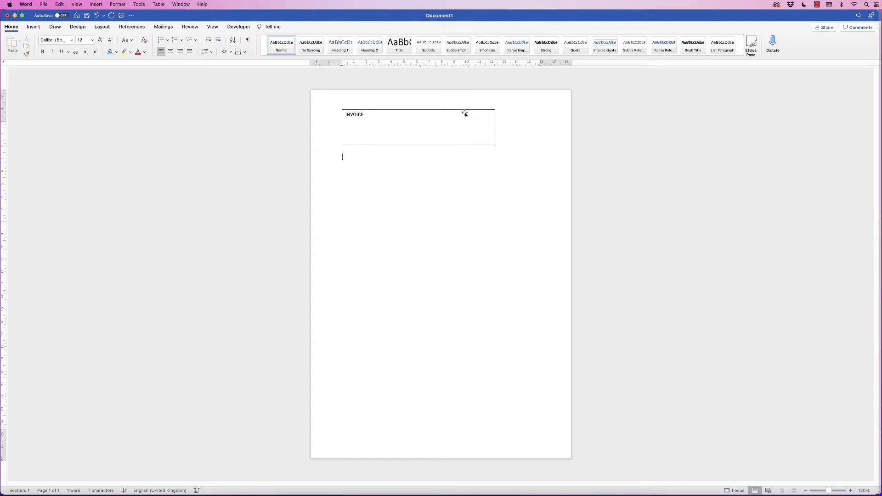
# Give the INVOICE text box no outline and no fill
pyautogui.click(372, 125)
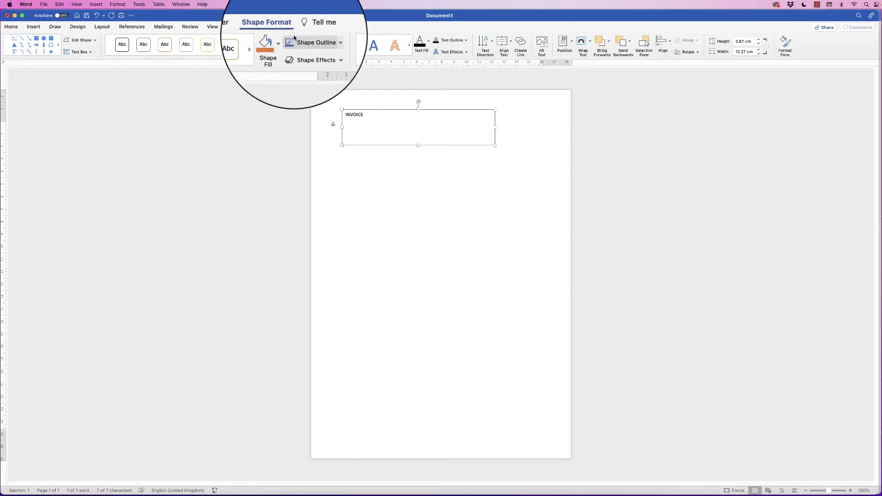
pyautogui.click(325, 43)
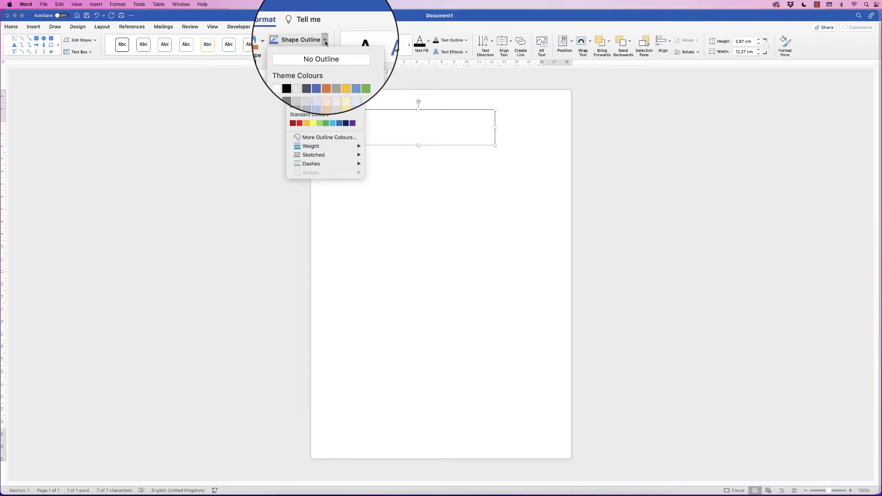
pyautogui.click(322, 56)
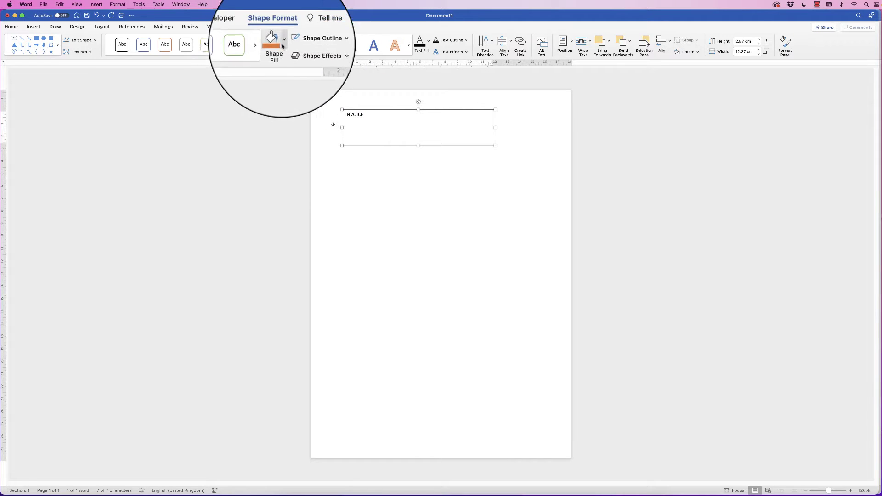
pyautogui.click(285, 39)
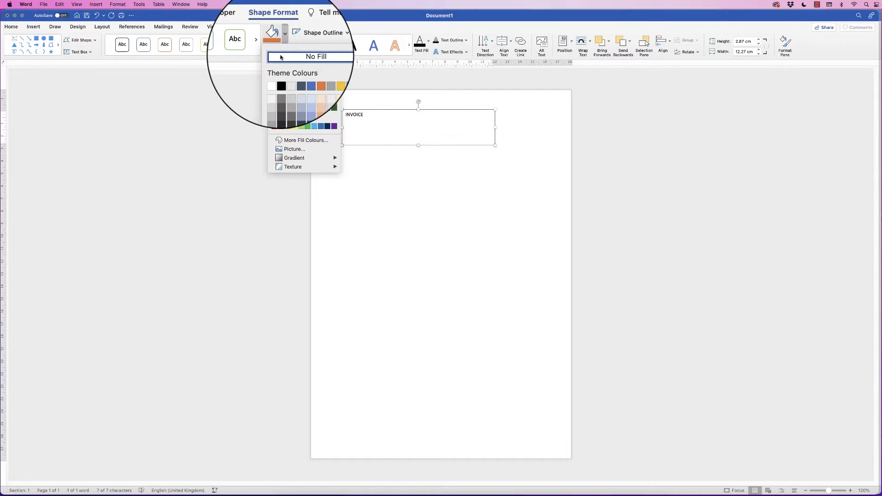
pyautogui.click(281, 56)
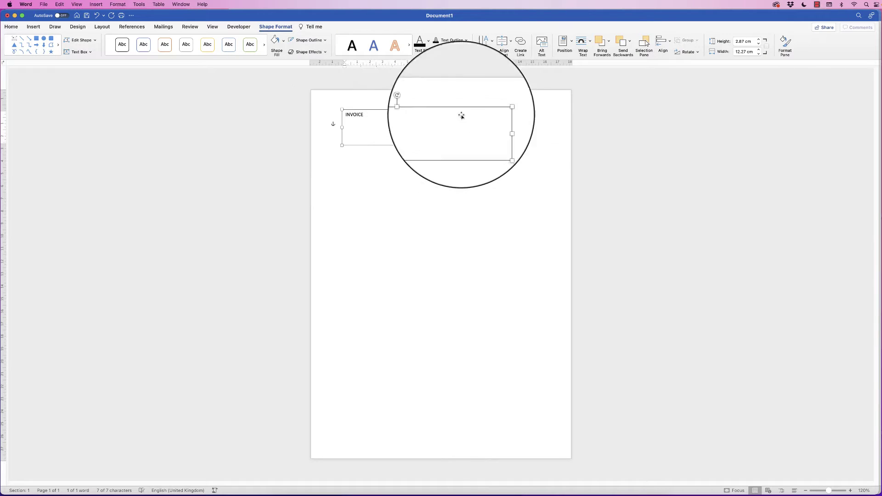
# Format the INVOICE text in Brazilia at size 72 and narrow its text box to fit the word
pyautogui.click(14, 29)
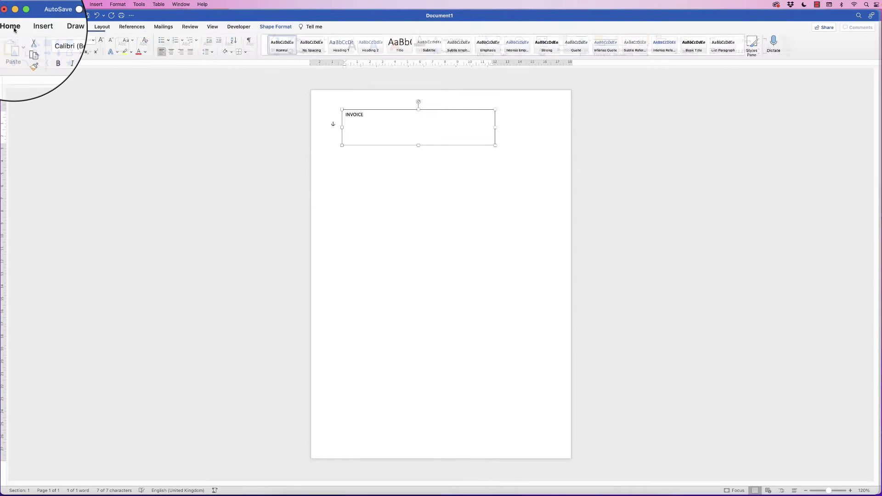
pyautogui.click(73, 42)
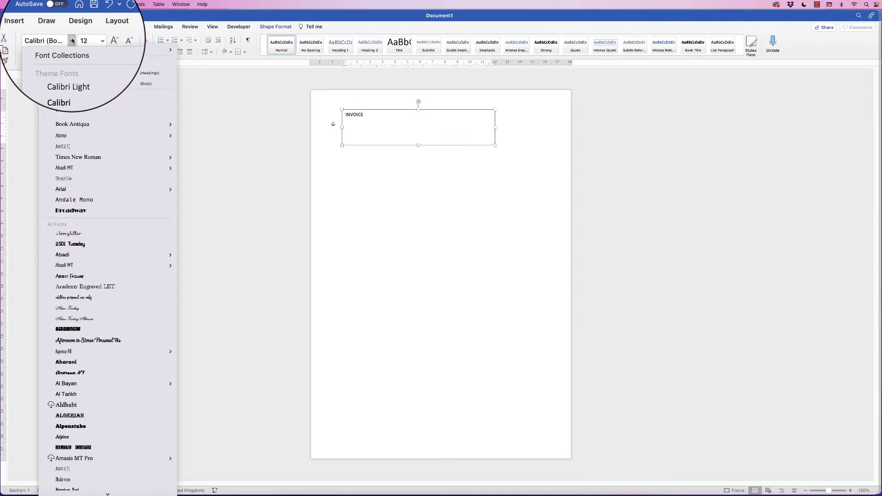
pyautogui.click(64, 181)
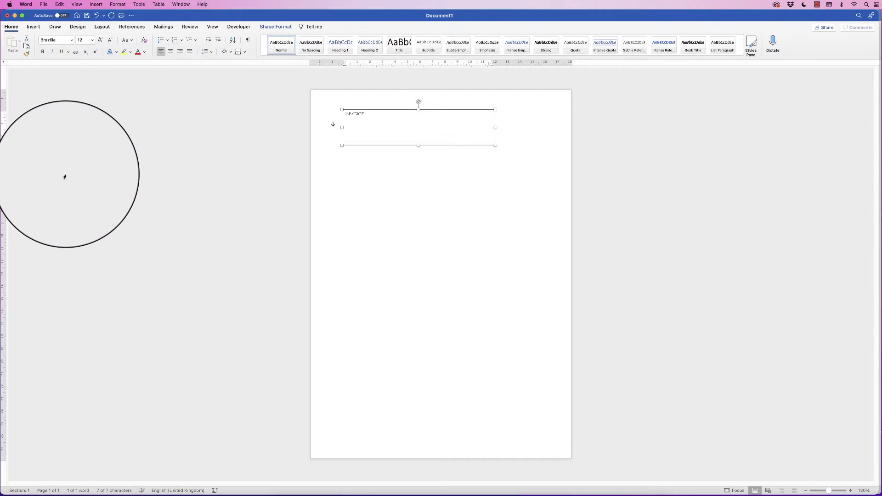
pyautogui.click(80, 40)
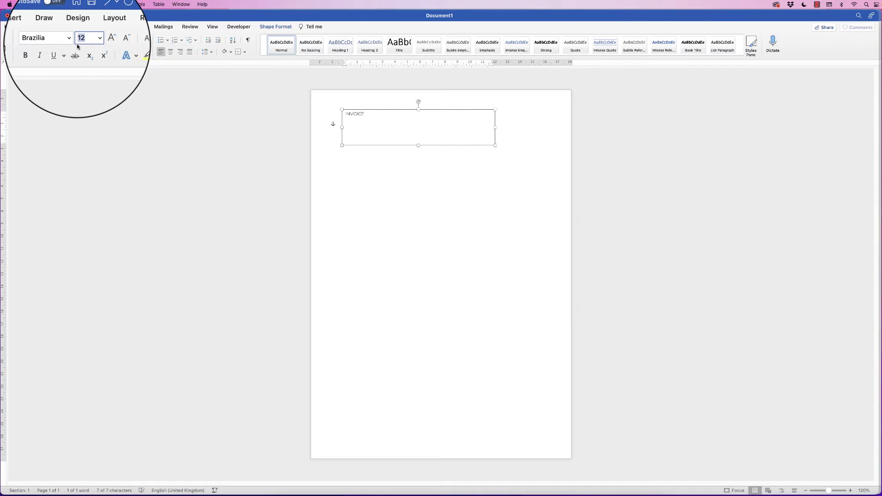
pyautogui.write('72')
pyautogui.press('Return')
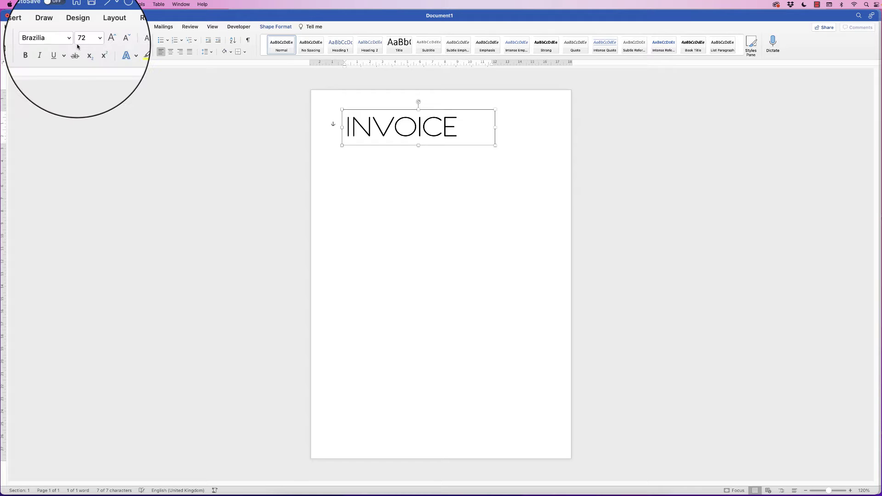
pyautogui.moveTo(495, 128); pyautogui.dragTo(466, 128)
pyautogui.click(482, 130)
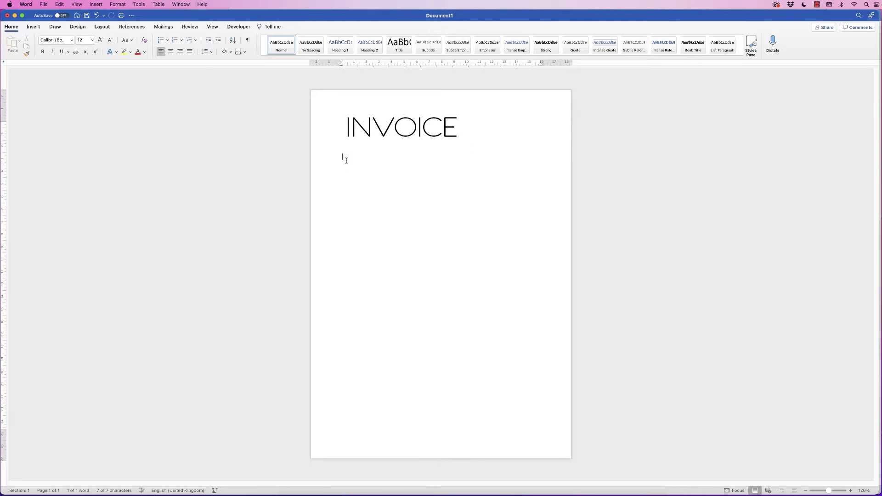
# Insert a table with three columns and two rows below the INVOICE heading
pyautogui.click(343, 159)
pyautogui.click(34, 27)
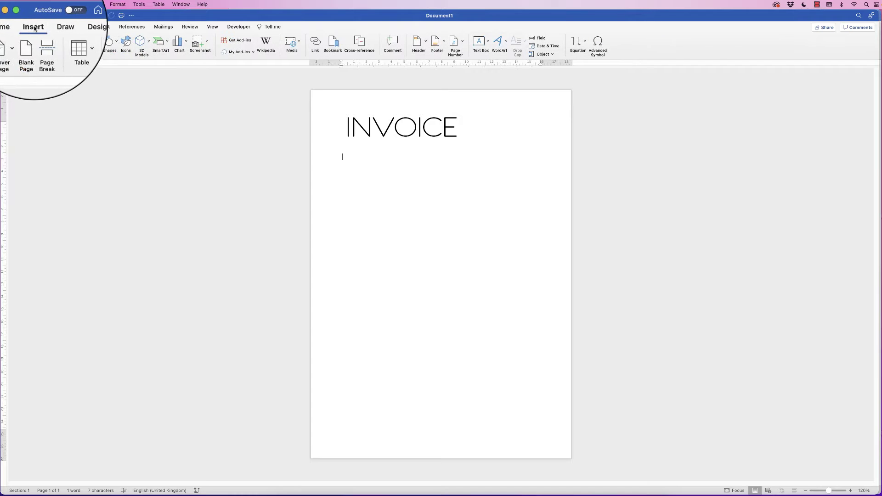
pyautogui.click(71, 45)
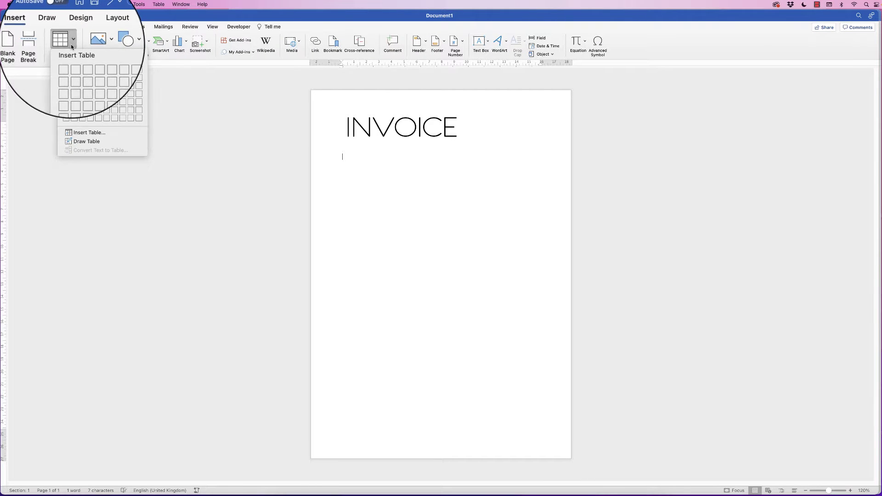
pyautogui.click(83, 69)
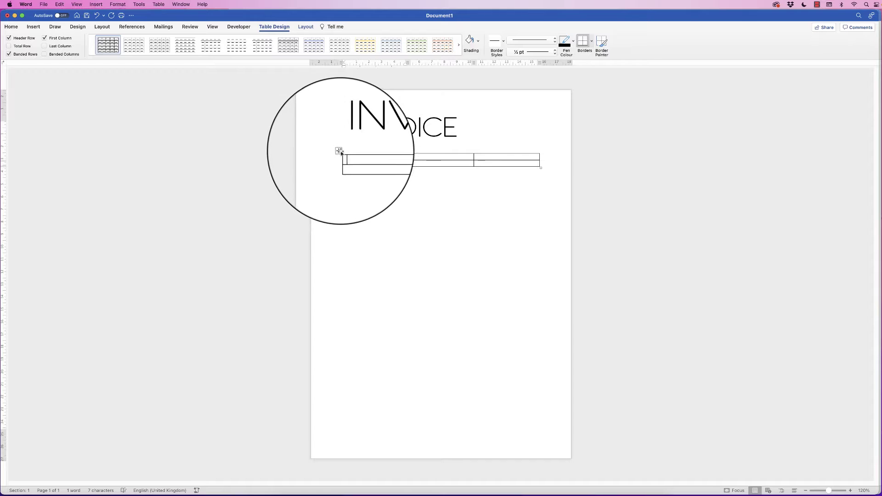
# Set the row height of the whole table to 0.75 cm
pyautogui.click(340, 152)
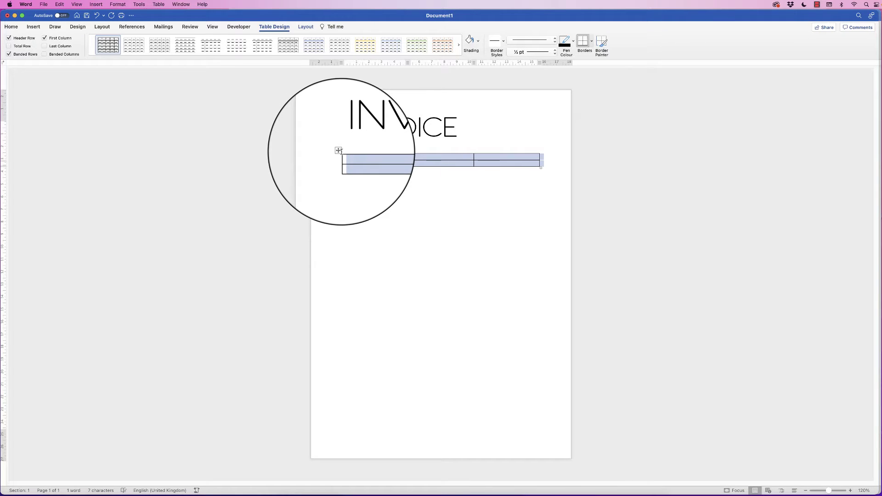
pyautogui.click(313, 27)
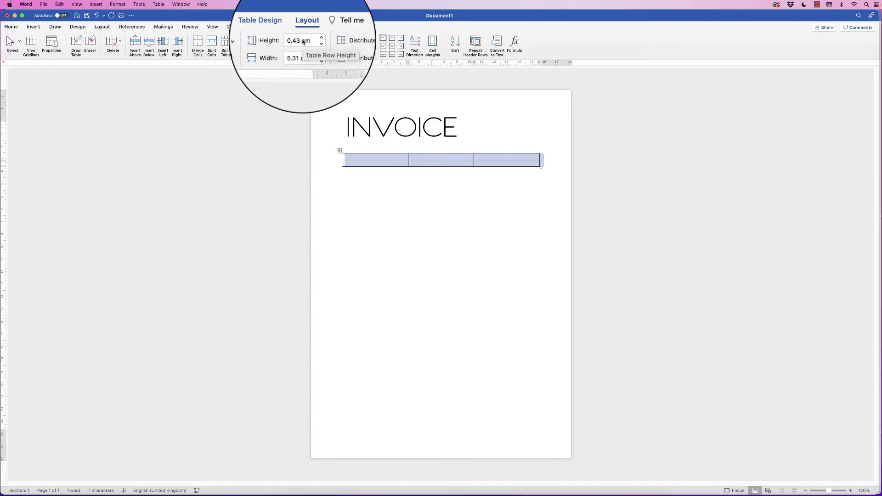
pyautogui.click(303, 41)
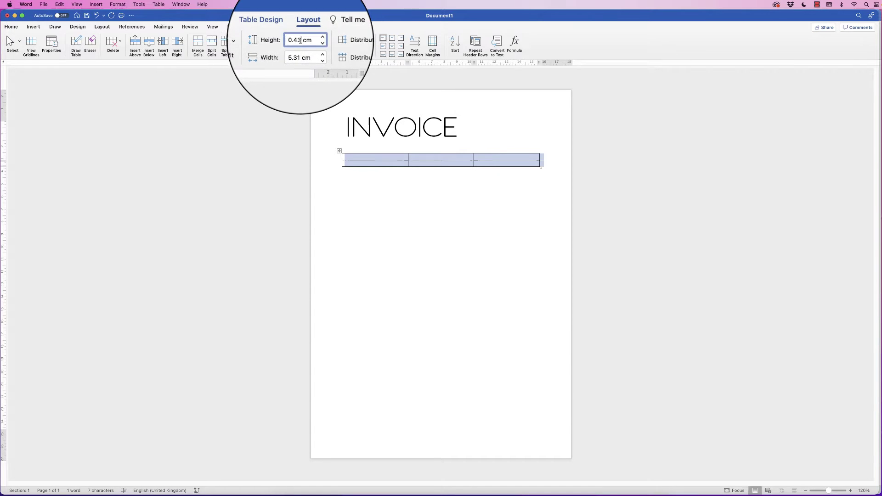
pyautogui.doubleClick(294, 40)
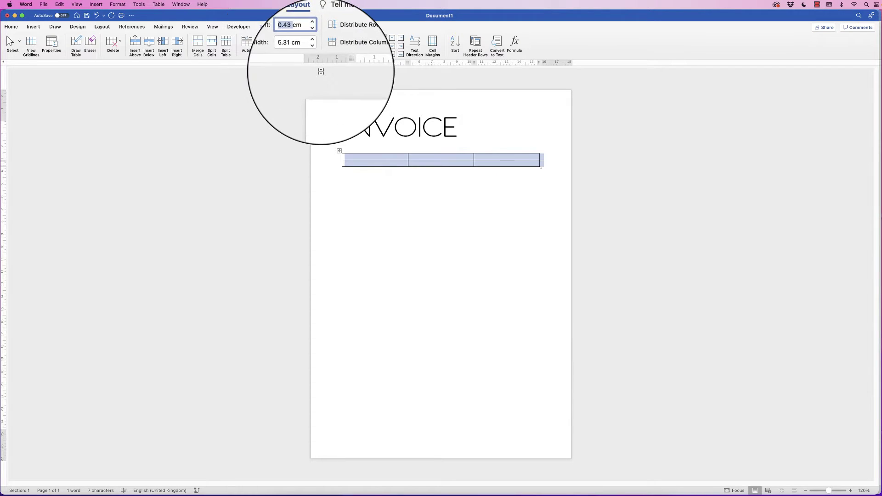
pyautogui.write('0')
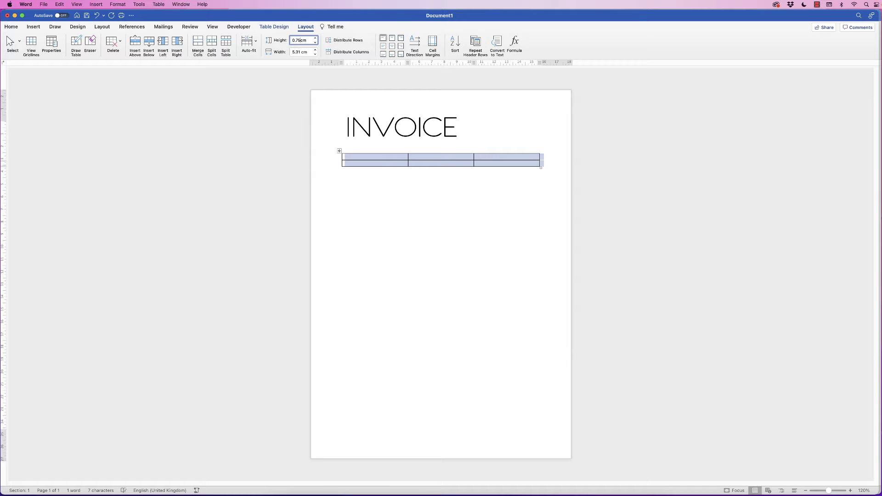
pyautogui.write('.75 cm')
pyautogui.press('Return')
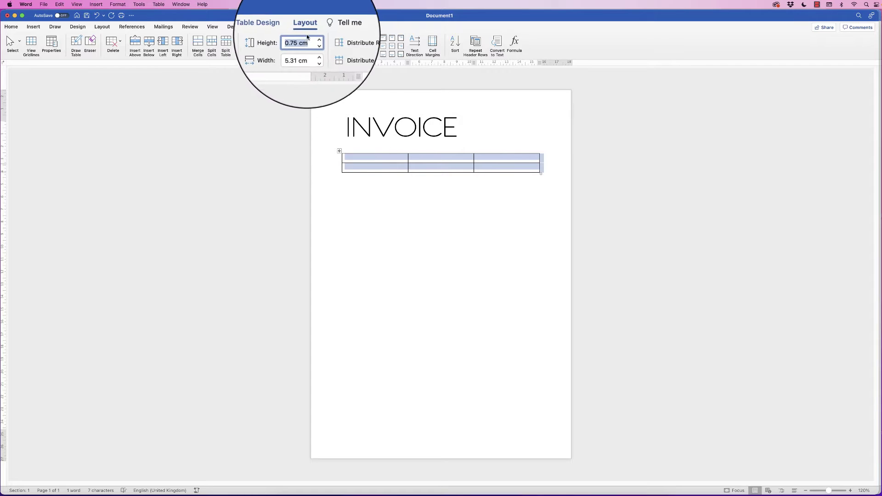
# Centre the cell contents and enter INVOICE NUMBER, INVOICE DATE DUE and DATE above the invoice number, 01/02/01 and 01/01/01
pyautogui.click(392, 46)
pyautogui.click(381, 158)
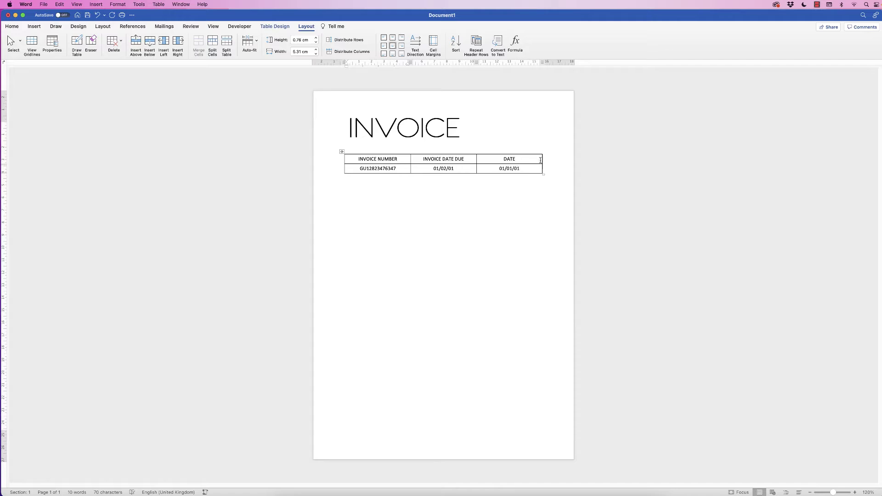
# Shade the whole table in a darker grey variant of White, Background 1
pyautogui.click(341, 153)
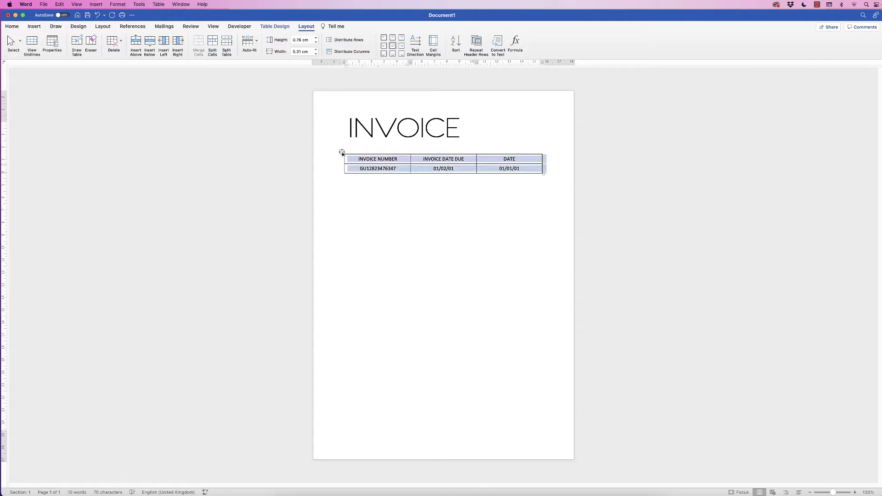
pyautogui.click(275, 26)
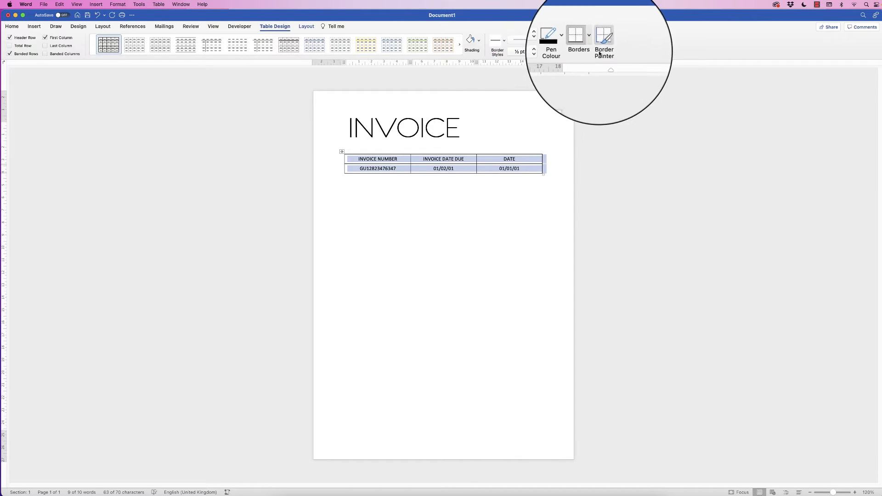
pyautogui.click(478, 43)
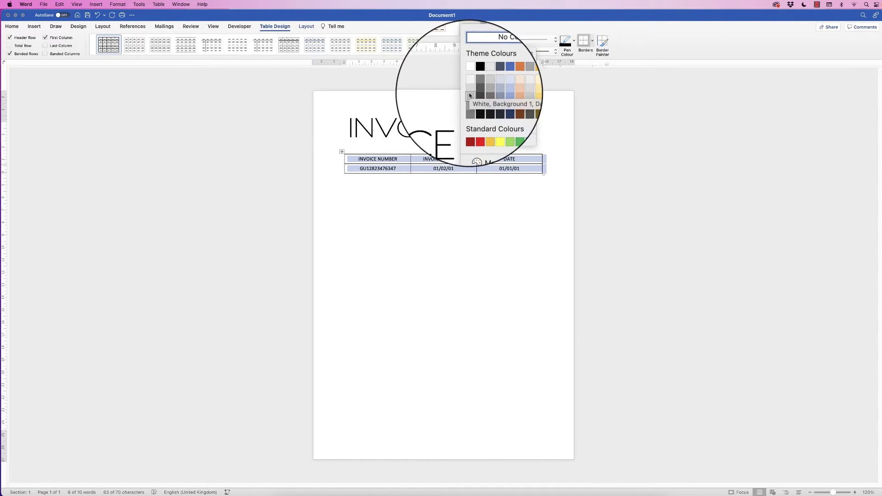
pyautogui.click(470, 91)
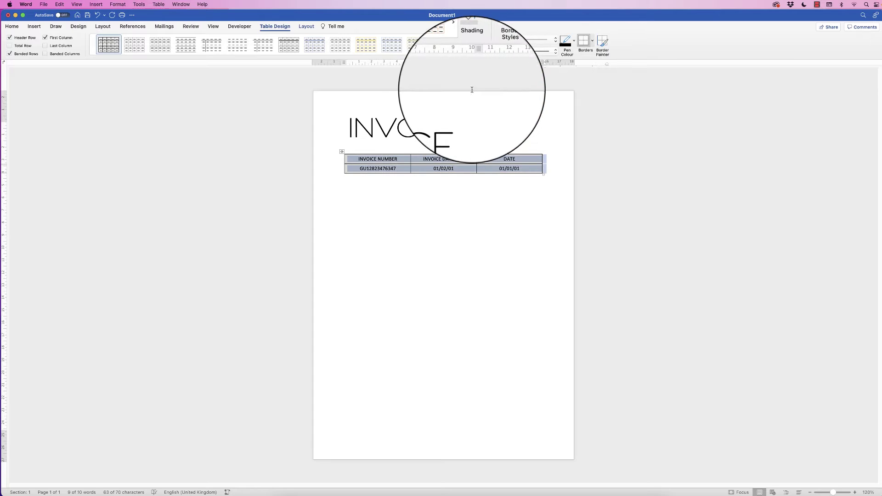
pyautogui.click(480, 183)
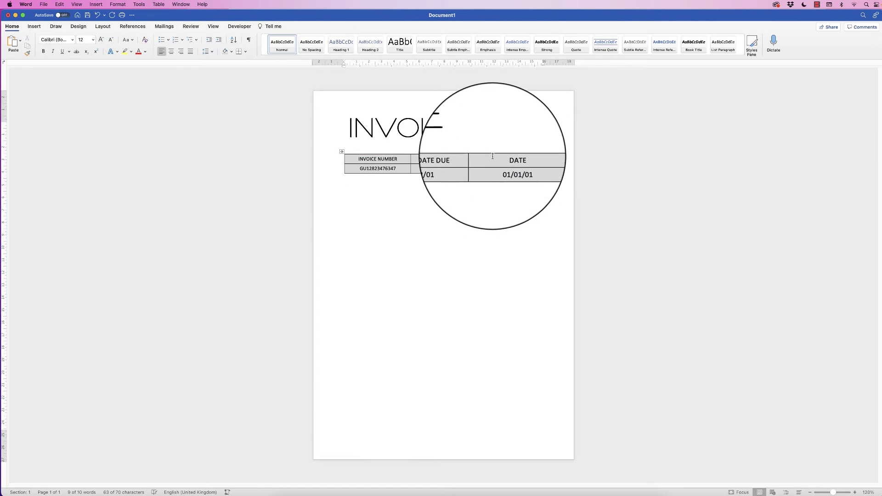
# Select the whole table and examine the available border styles, line weights and pen colours
pyautogui.click(341, 150)
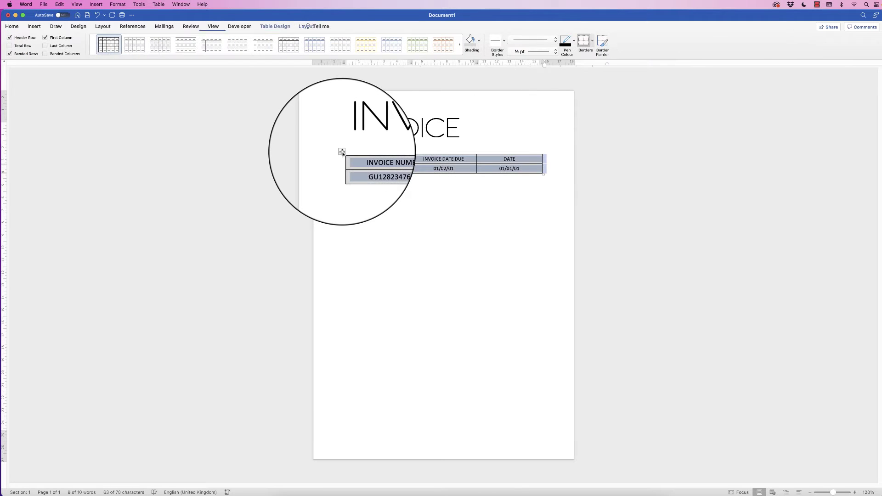
pyautogui.click(504, 41)
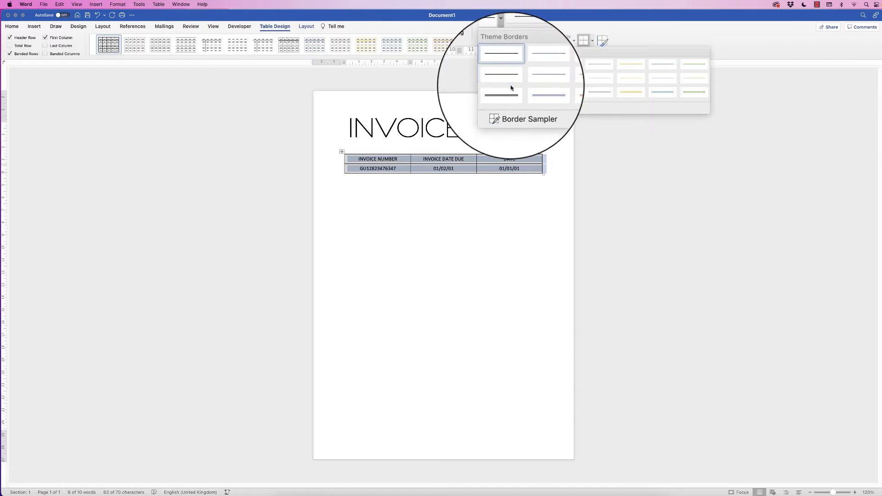
pyautogui.click(504, 40)
pyautogui.click(556, 54)
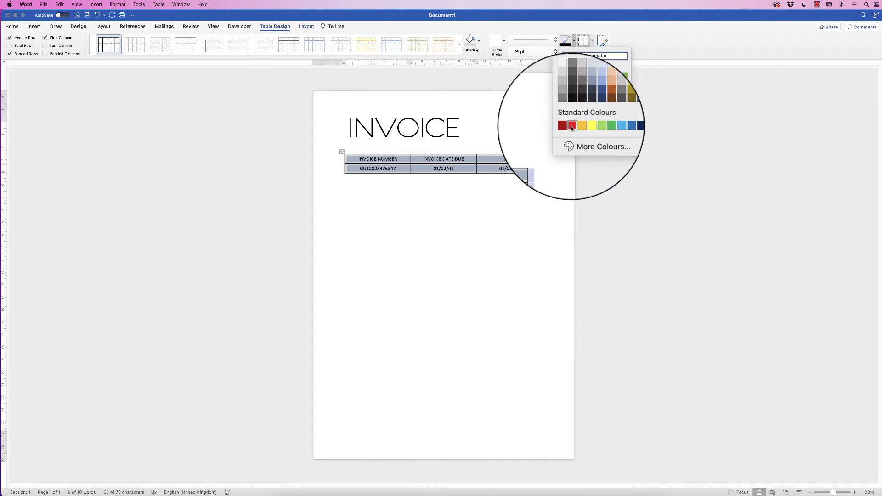
pyautogui.click(640, 37)
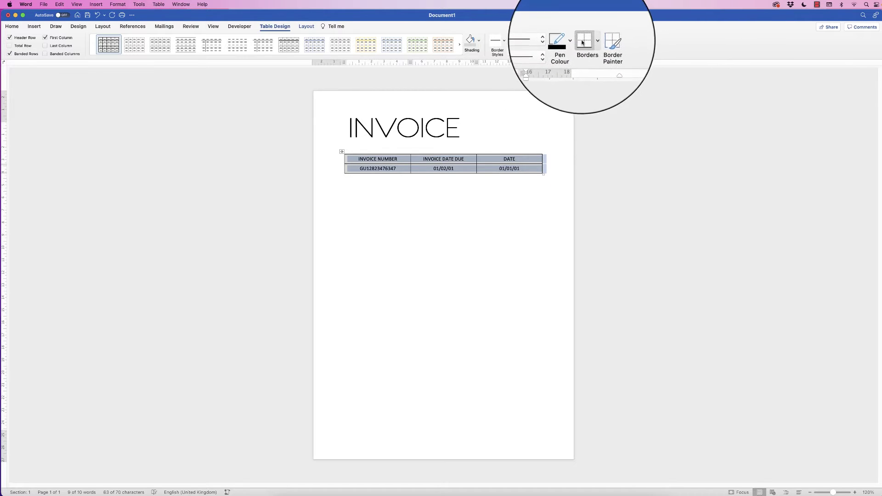
# Apply No Border to the selected invoice details table
pyautogui.click(592, 43)
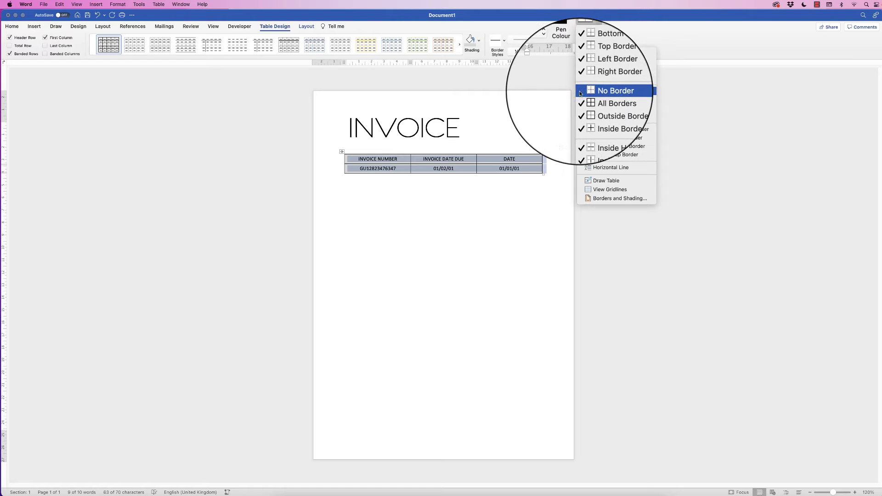
pyautogui.click(595, 91)
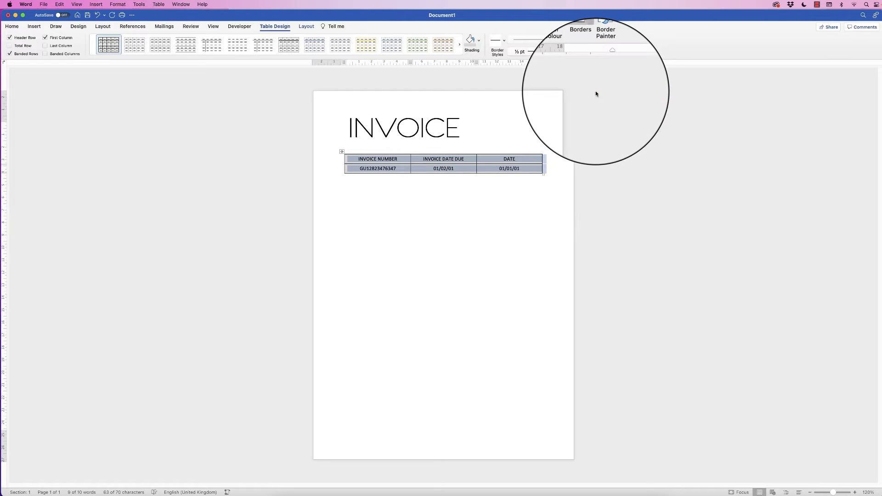
# Turn on View Gridlines for the borderless invoice details table
pyautogui.click(479, 199)
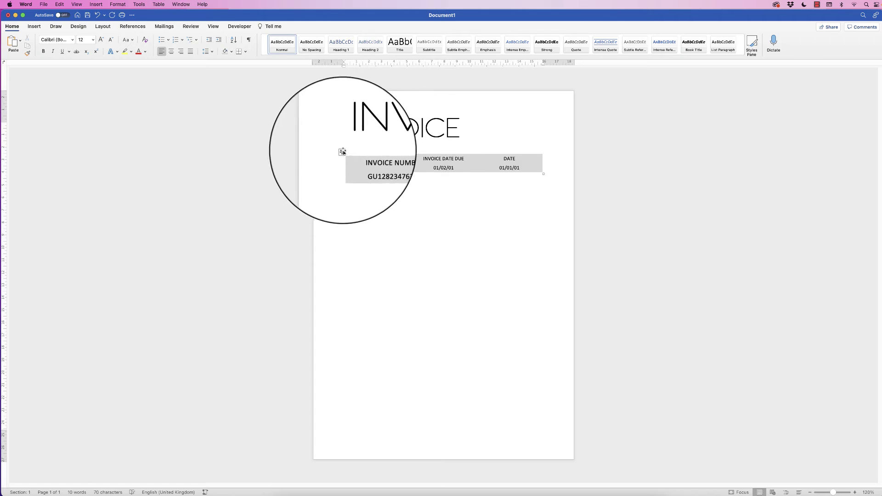
pyautogui.click(341, 152)
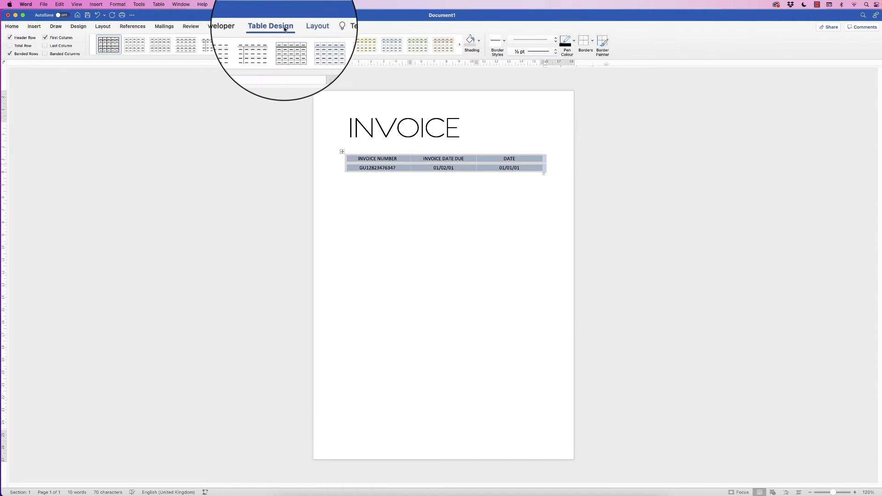
pyautogui.click(592, 40)
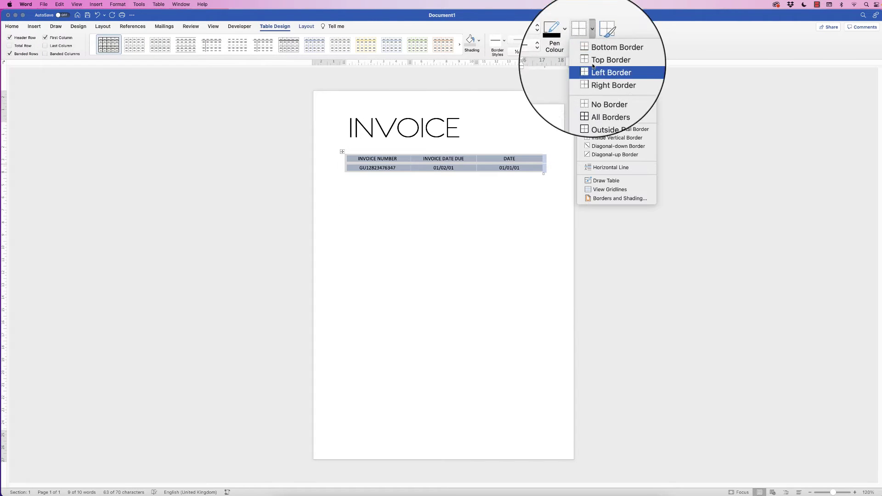
pyautogui.click(595, 191)
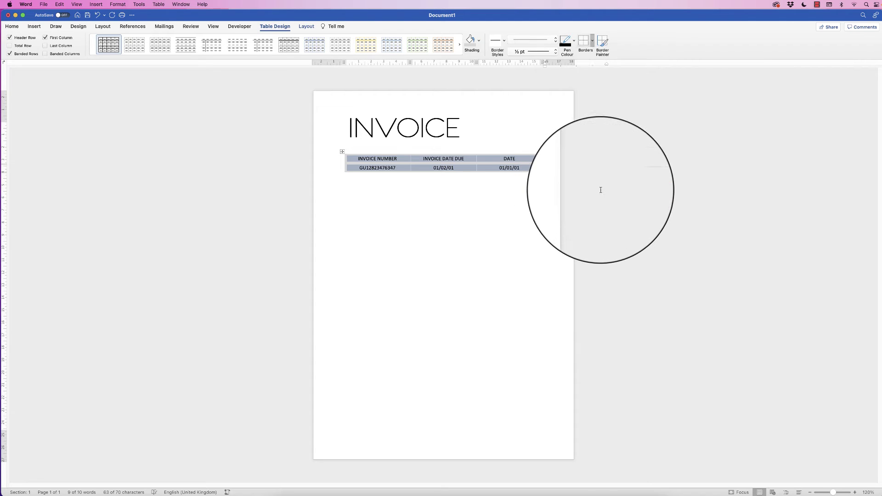
# Insert a table with two columns and six rows below the invoice details table
pyautogui.click(375, 181)
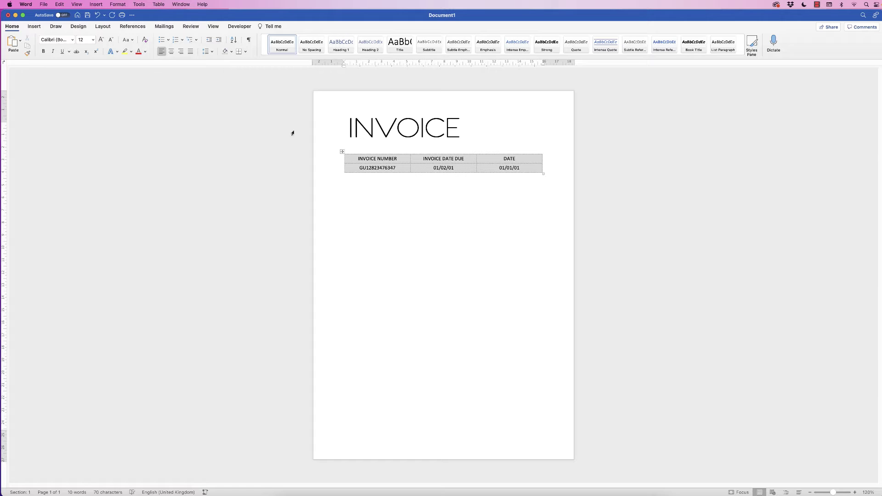
pyautogui.click(34, 26)
pyautogui.click(64, 40)
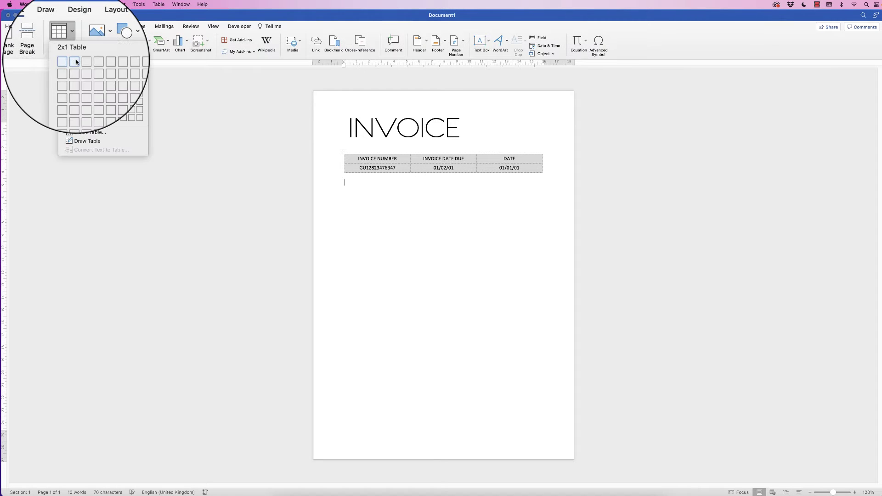
pyautogui.click(74, 101)
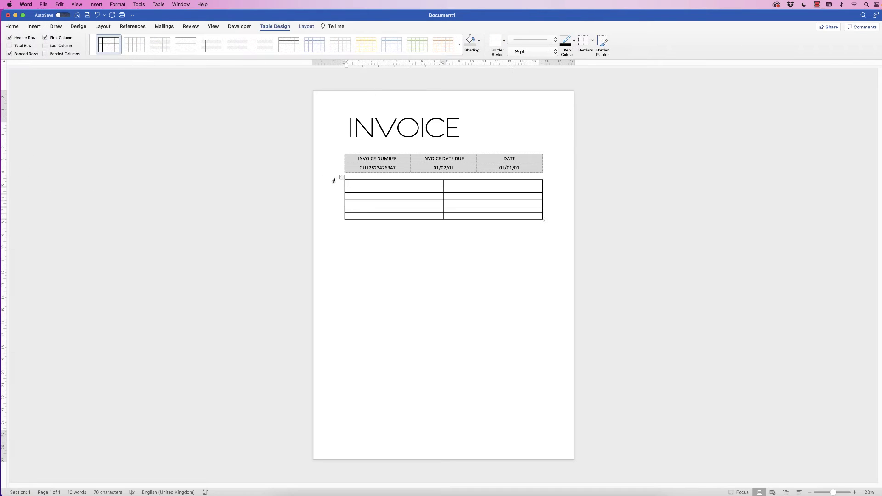
# Set all row heights of the new table to 1 cm and align its cell contents centre left
pyautogui.click(342, 177)
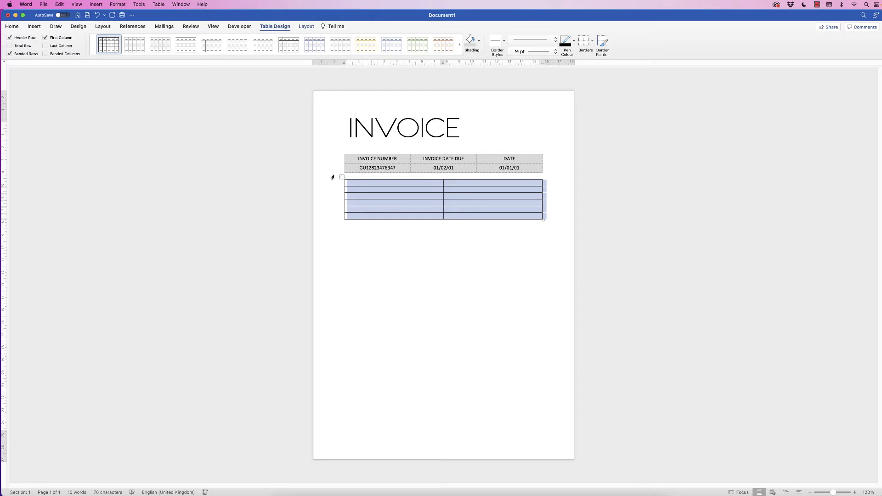
pyautogui.click(306, 26)
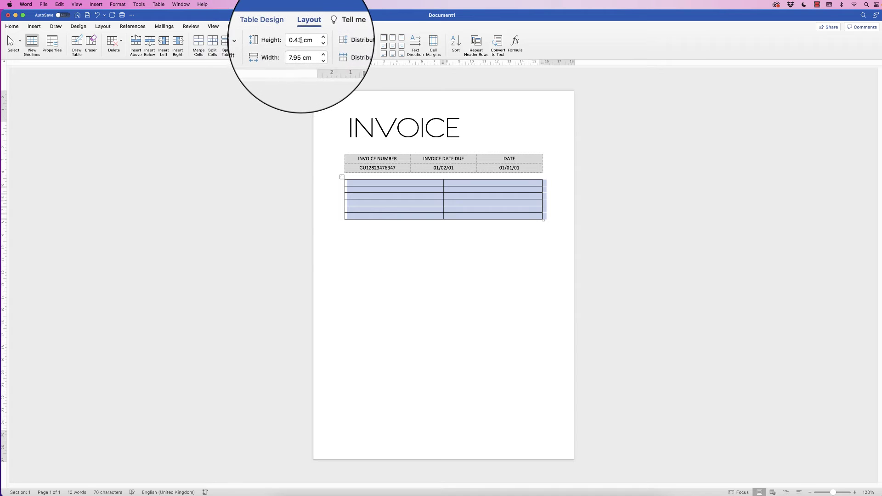
pyautogui.click(294, 40)
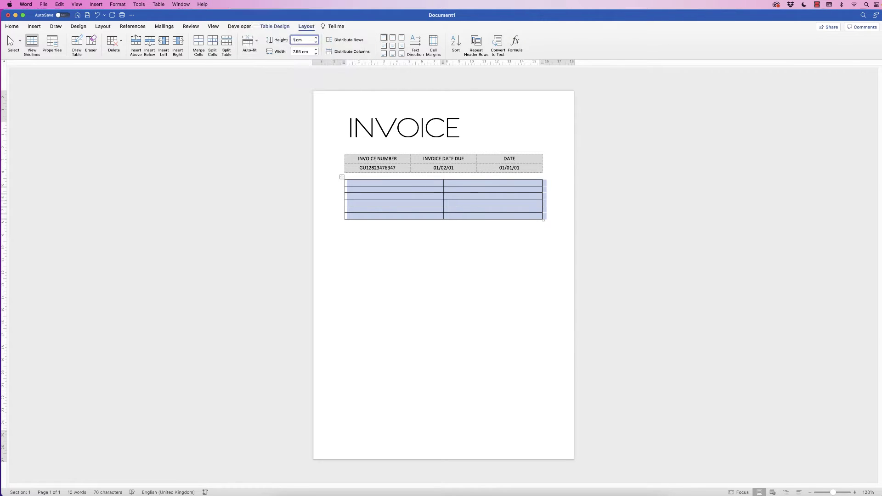
pyautogui.write('1')
pyautogui.press('Return')
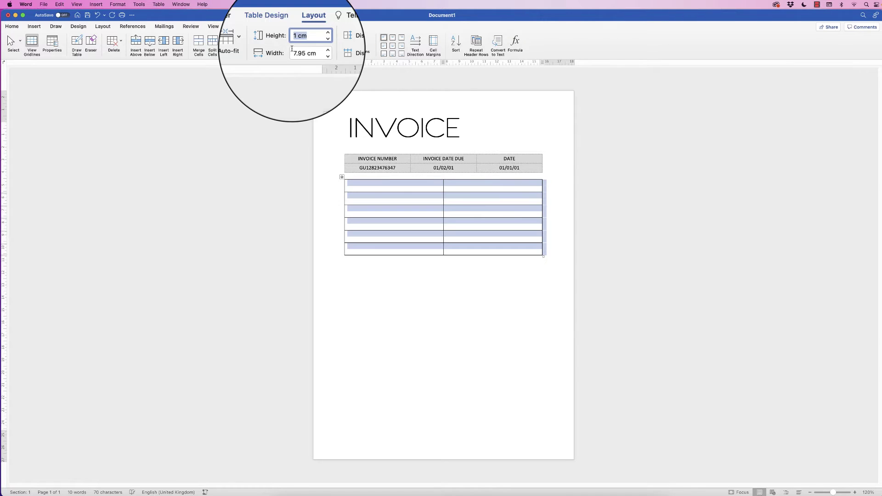
pyautogui.click(386, 48)
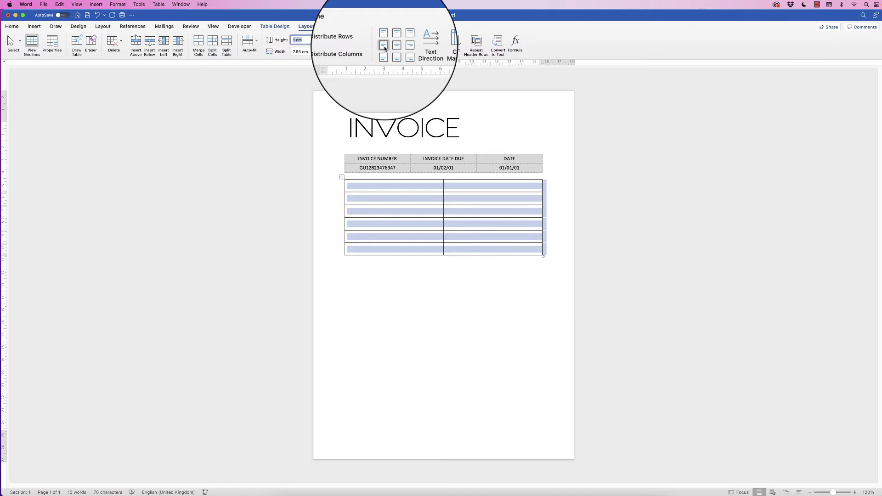
# Remove all borders from the new two-column table
pyautogui.click(275, 27)
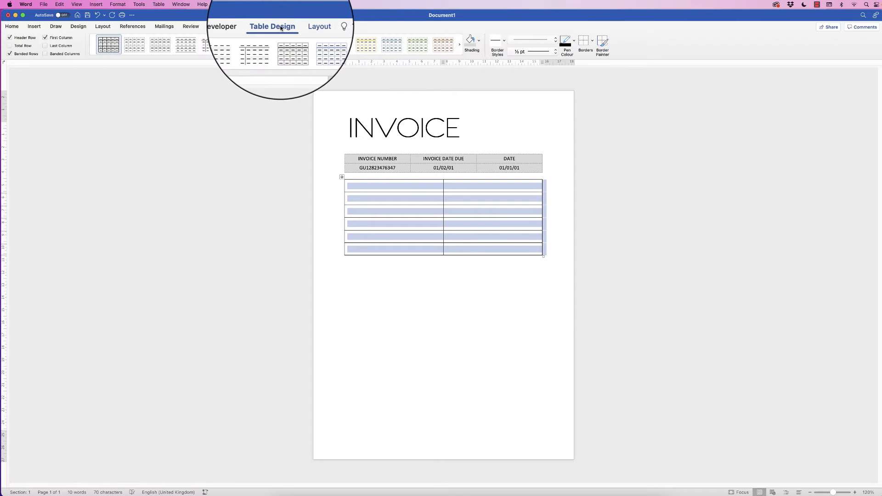
pyautogui.click(584, 41)
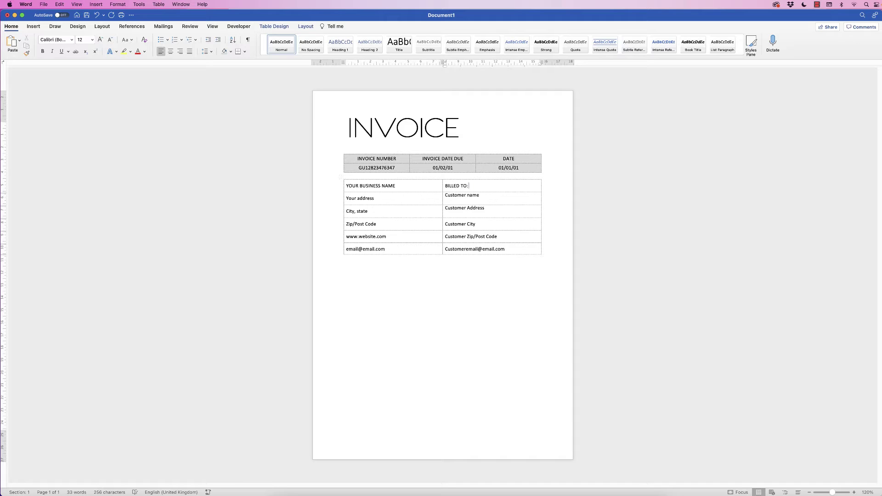
# Format the YOUR BUSINESS NAME and BILLED TO: headings as bold at size 16 and delete the extra empty line under the business name
pyautogui.moveTo(469, 186); pyautogui.dragTo(349, 186)
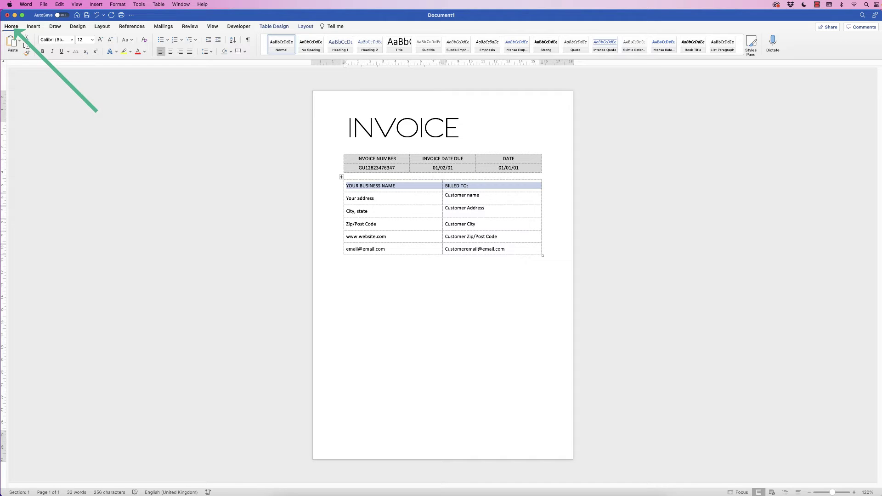
pyautogui.click(92, 40)
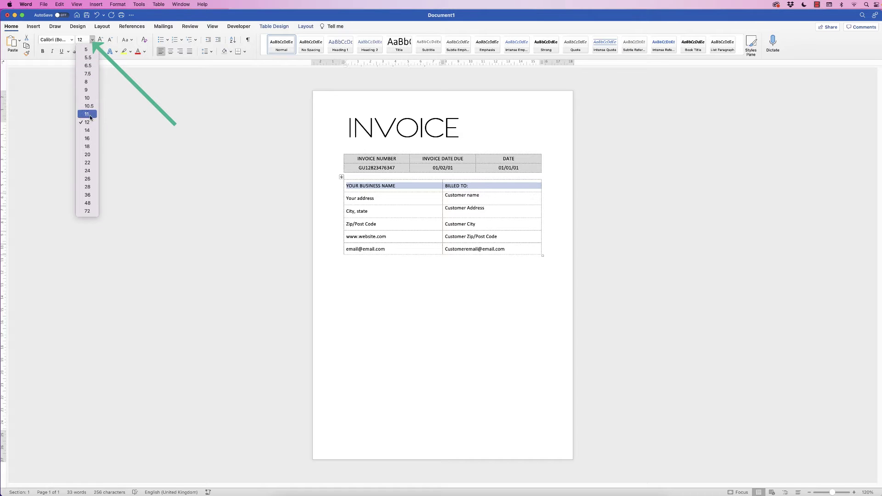
pyautogui.click(87, 138)
pyautogui.click(42, 51)
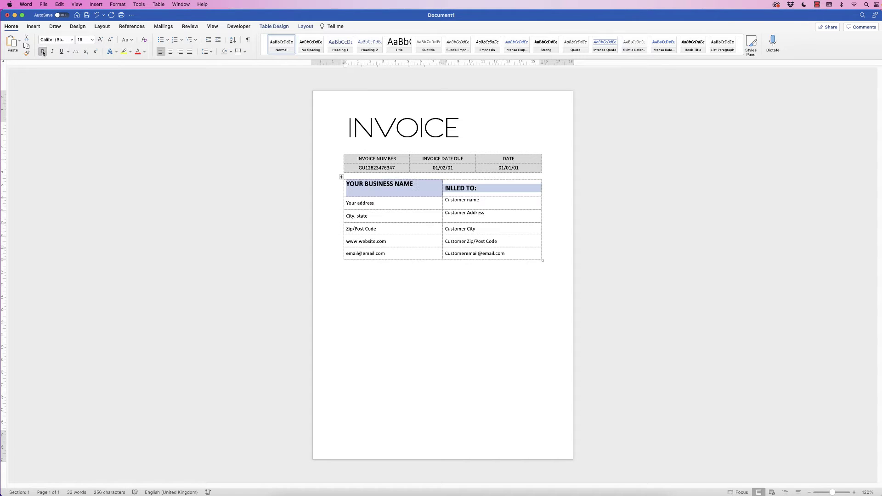
pyautogui.click(368, 191)
pyautogui.press('BackSpace')
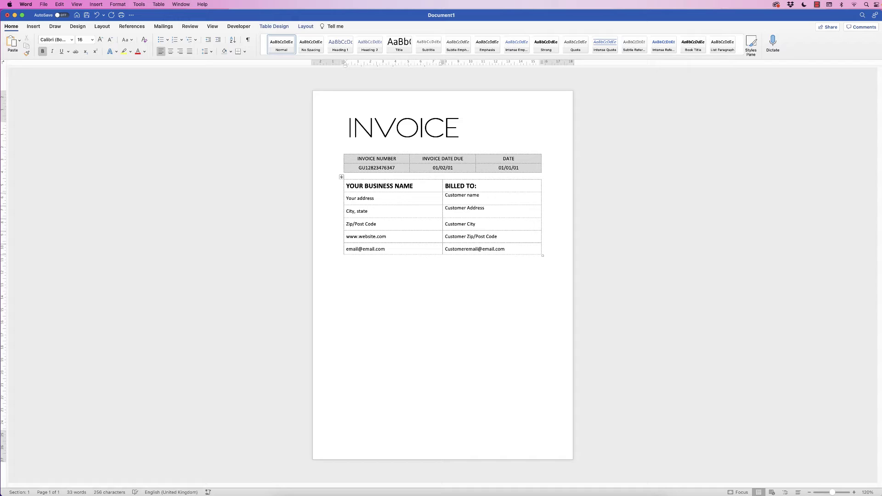
pyautogui.click(375, 198)
# Set the font size of the whole invoice details table to 10.5
pyautogui.moveTo(517, 167); pyautogui.dragTo(350, 158)
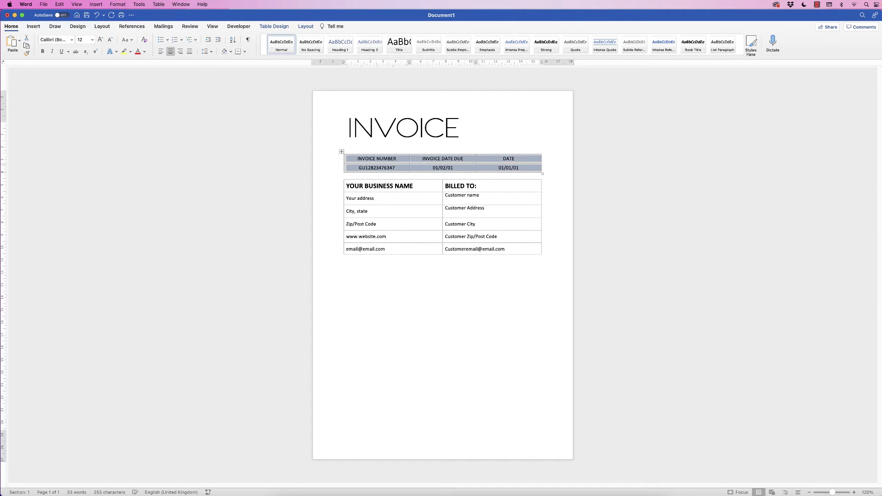
pyautogui.click(92, 40)
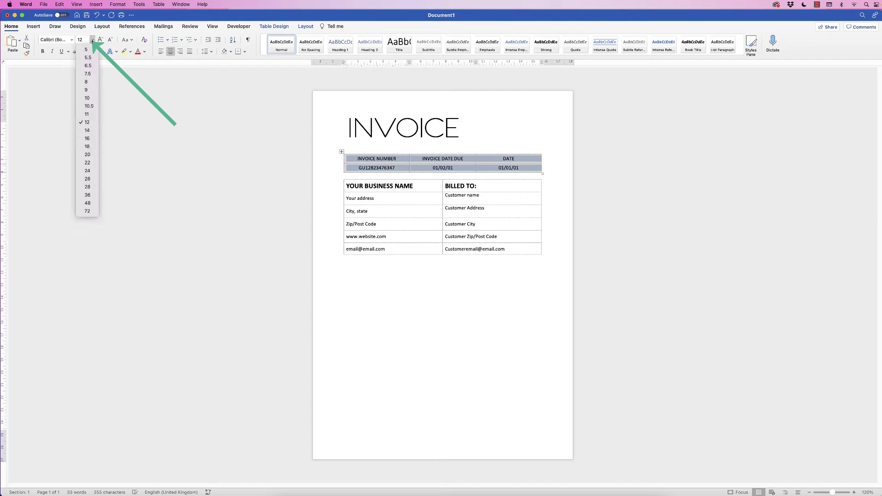
pyautogui.click(87, 106)
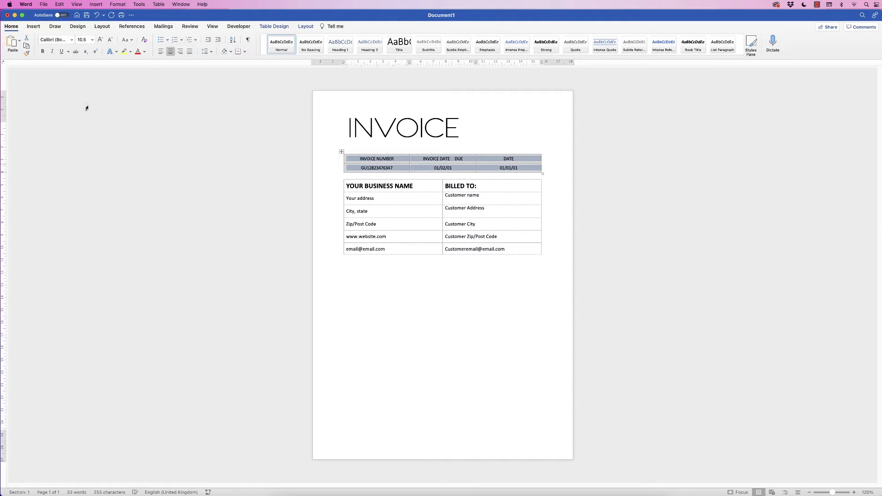
pyautogui.click(503, 188)
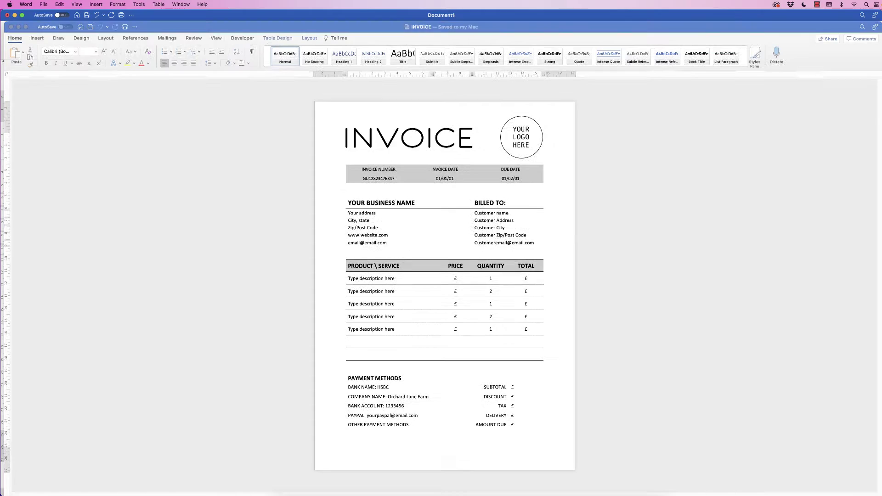
# Apply an Inside Horizontal Border between the heading row and the first address row of the business and billing table
pyautogui.click(327, 236)
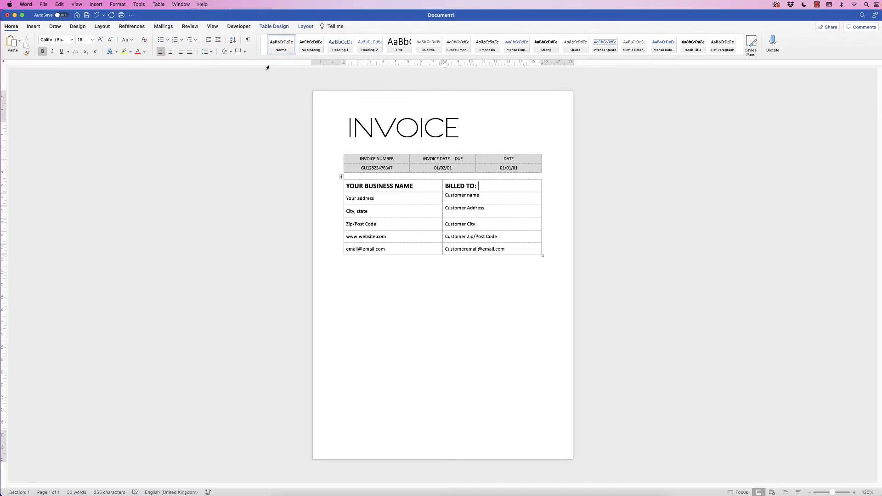
pyautogui.moveTo(488, 198); pyautogui.dragTo(414, 189)
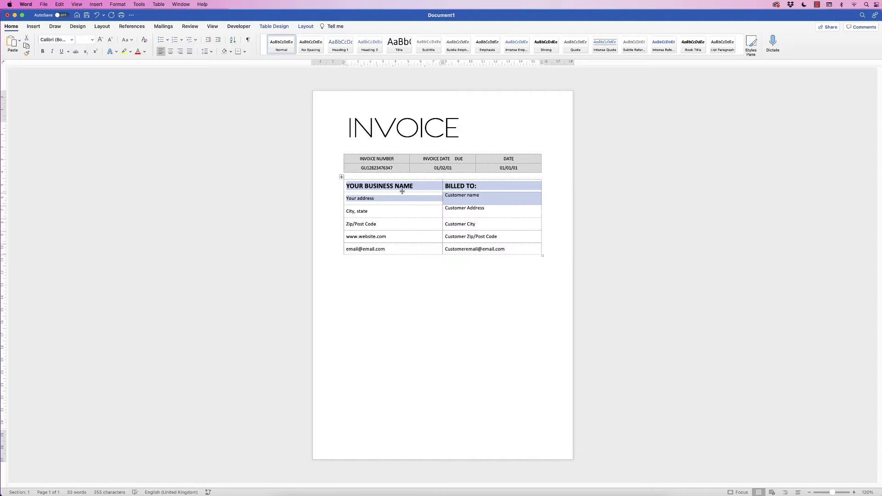
pyautogui.click(274, 27)
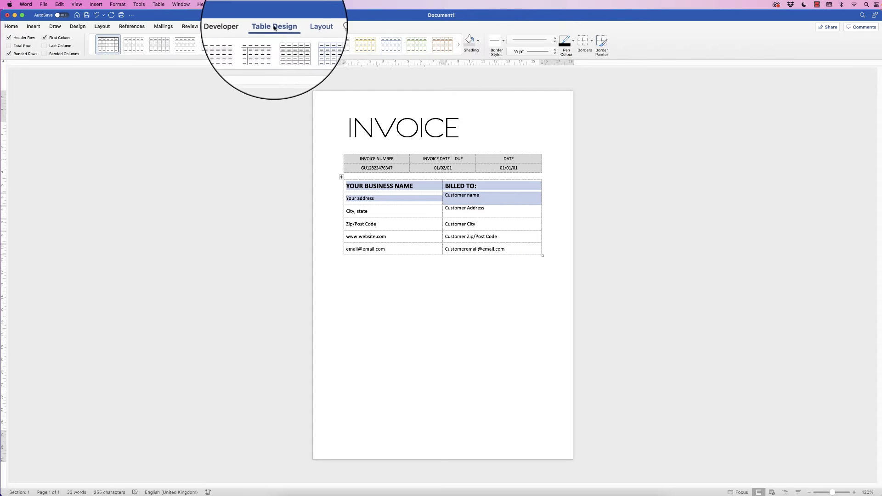
pyautogui.click(592, 41)
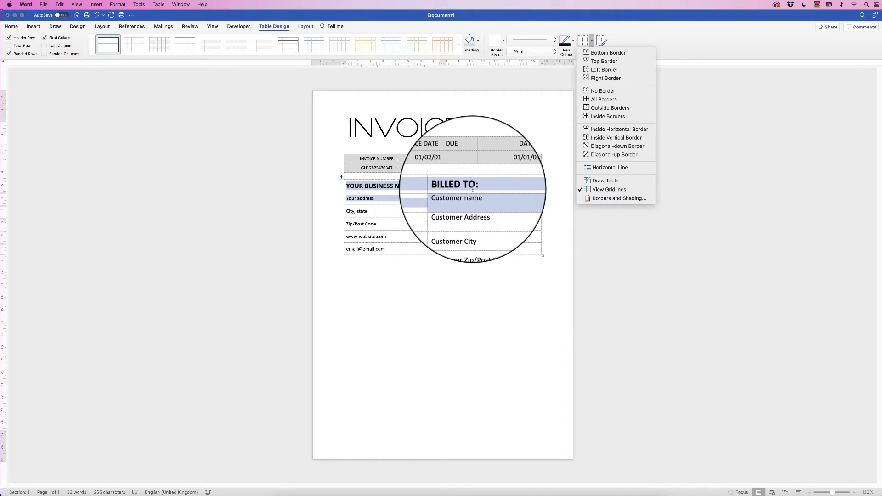
pyautogui.click(597, 129)
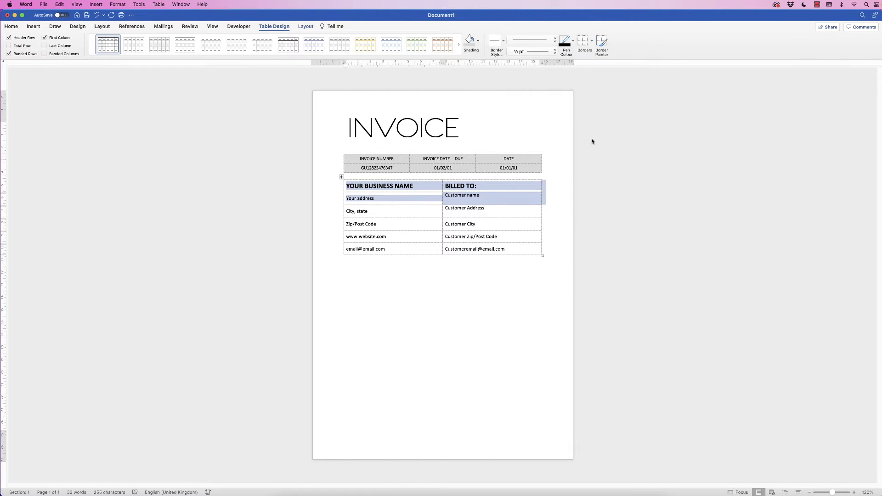
pyautogui.click(327, 262)
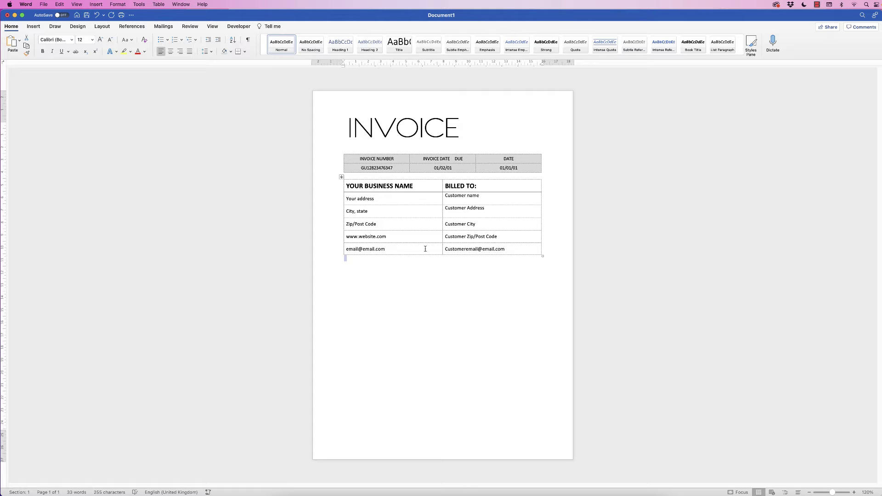
# Select the email row at the end of the business and billing table and examine the available border options
pyautogui.moveTo(429, 251); pyautogui.dragTo(455, 251)
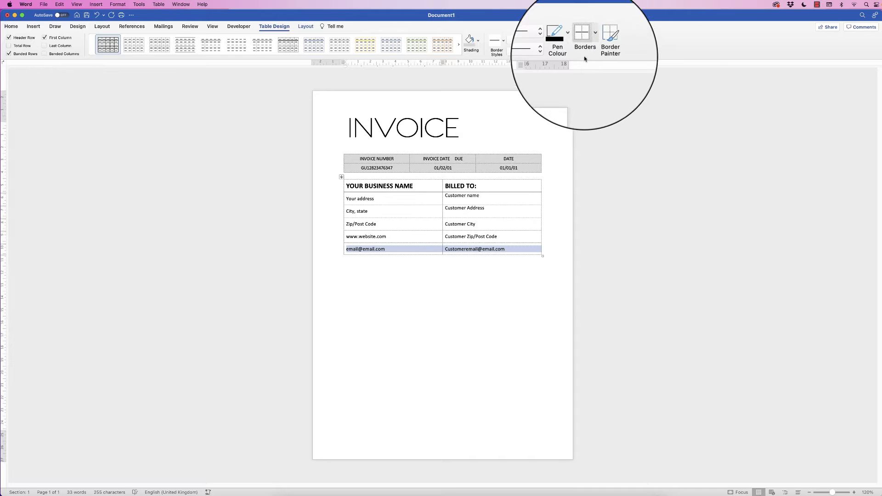
pyautogui.click(591, 40)
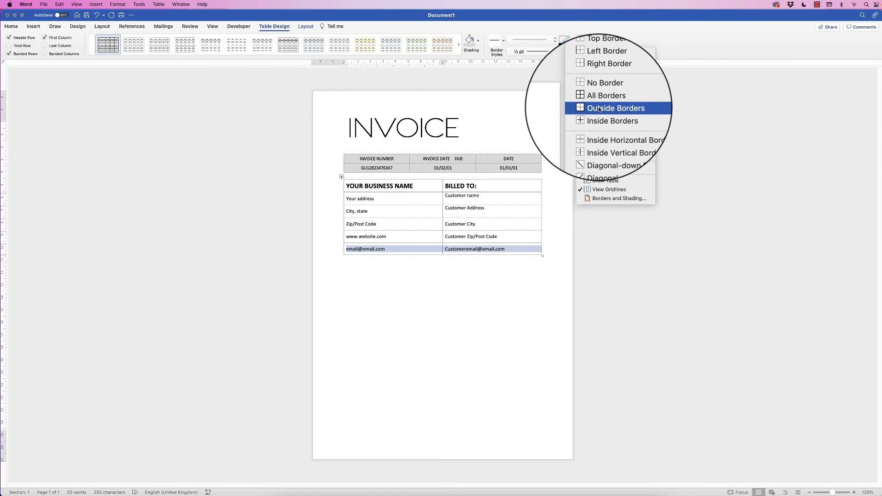
pyautogui.click(598, 109)
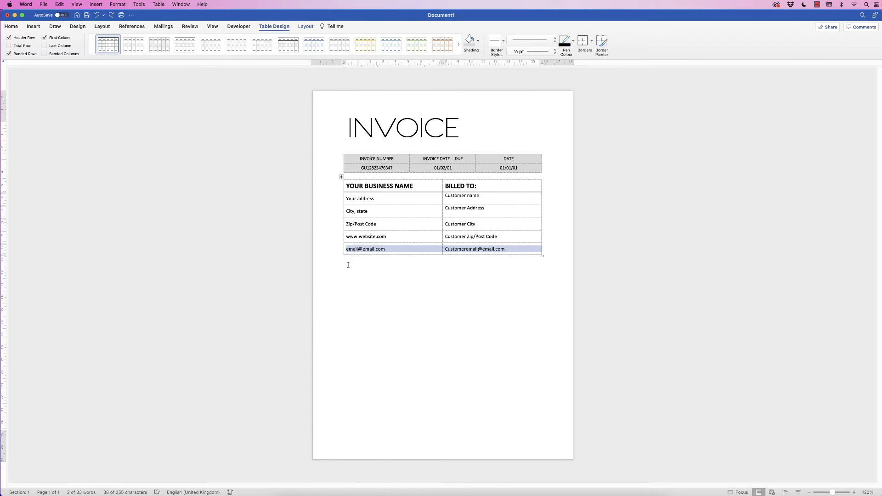
pyautogui.click(346, 265)
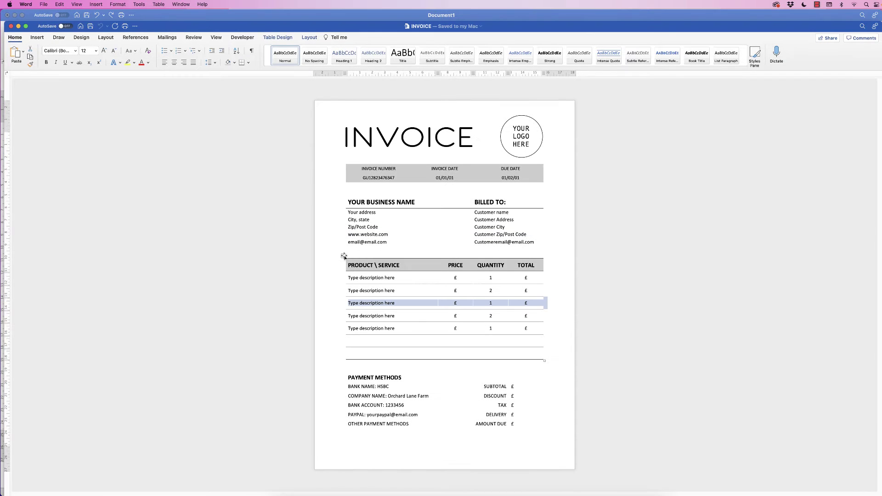
# In the finished INVOICE document, turn on View Gridlines from the product table and select its fifth item row
pyautogui.click(343, 256)
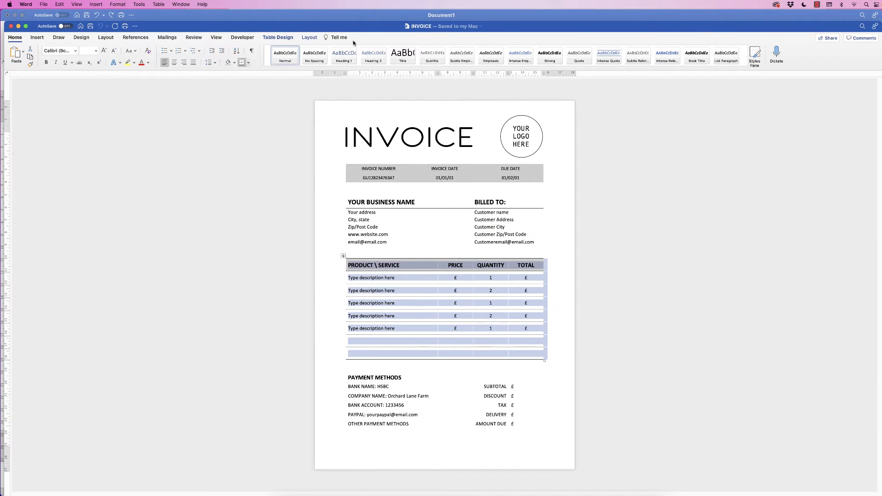
pyautogui.click(595, 51)
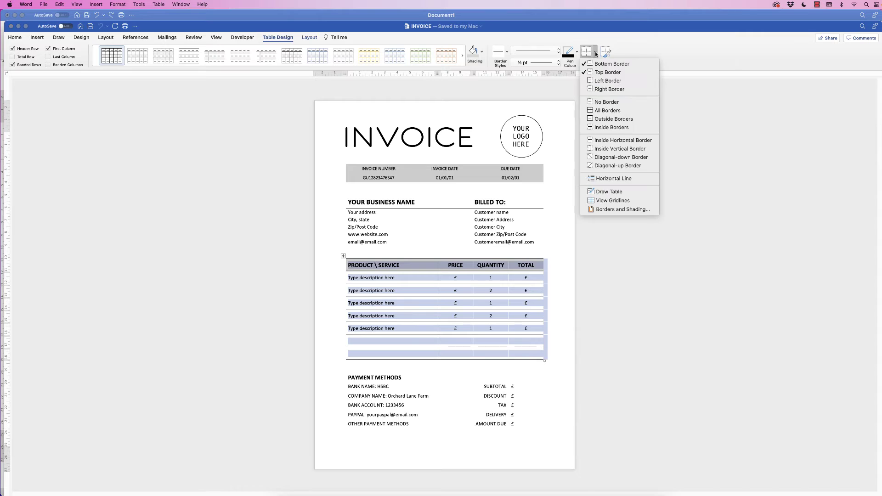
pyautogui.click(602, 200)
pyautogui.click(330, 330)
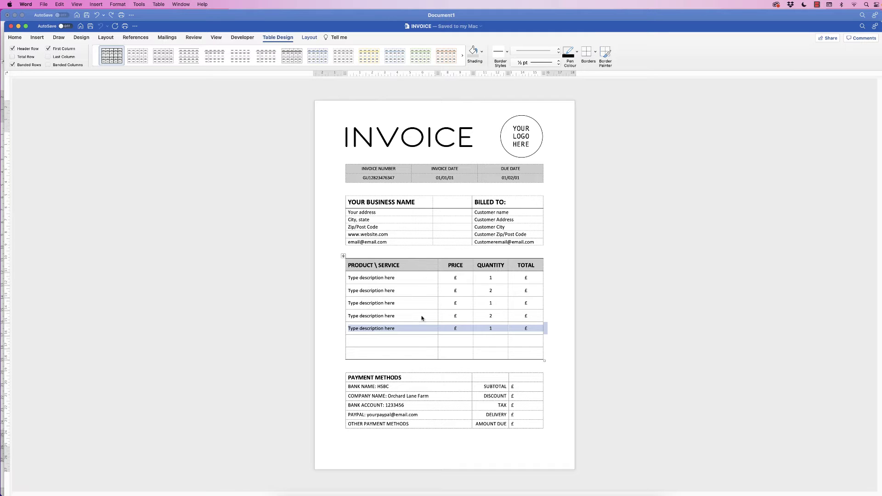
# Back in Document1, set the height of the five rows below the business and billing headings to 0.75 cm
pyautogui.click(145, 16)
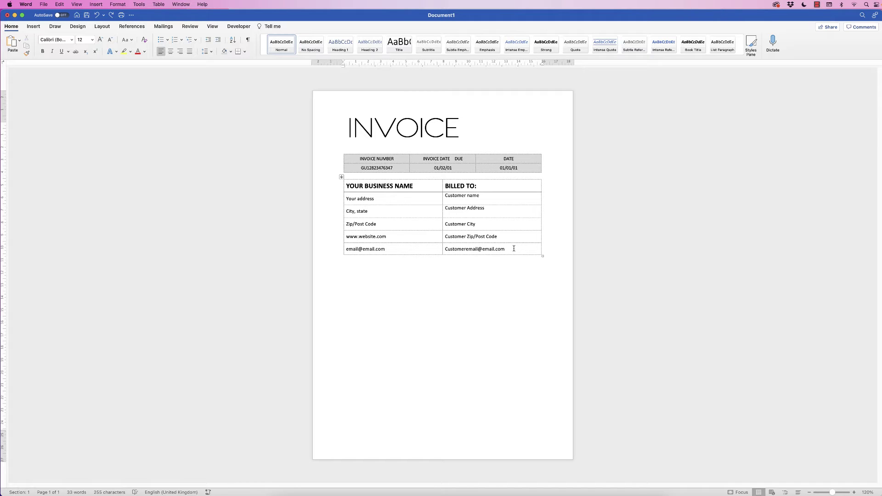
pyautogui.moveTo(513, 249); pyautogui.dragTo(402, 199)
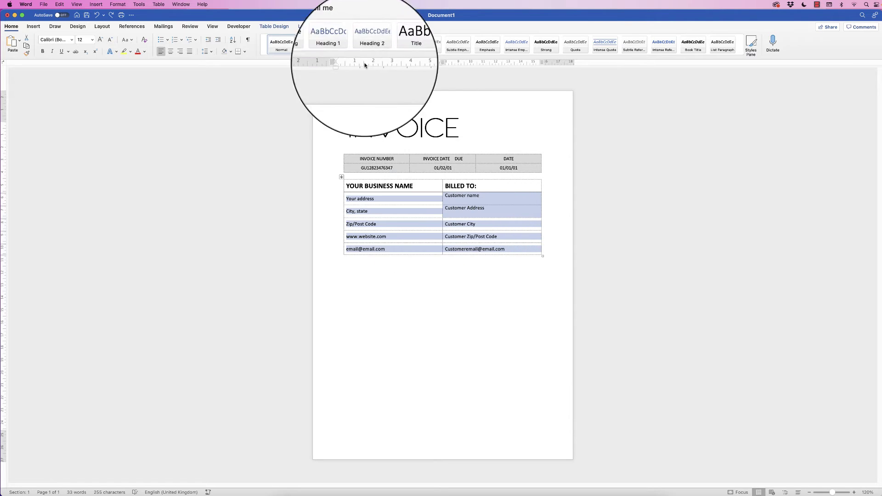
pyautogui.click(285, 27)
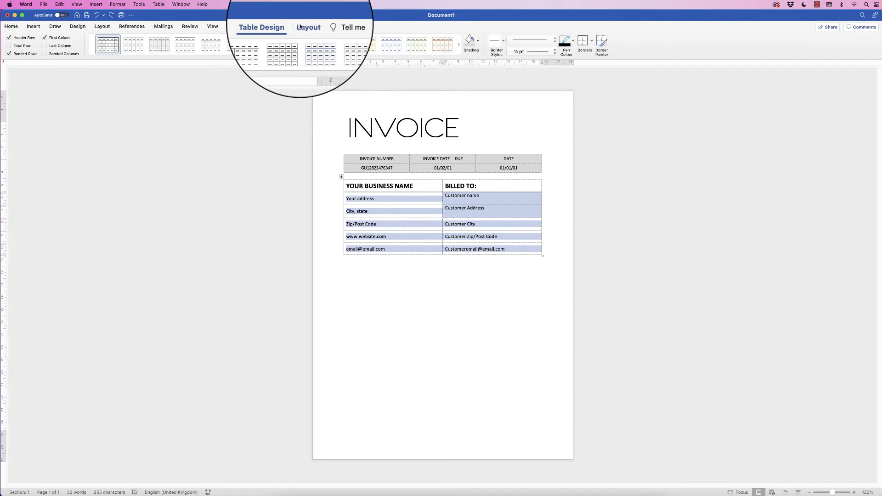
pyautogui.click(316, 26)
pyautogui.doubleClick(300, 40)
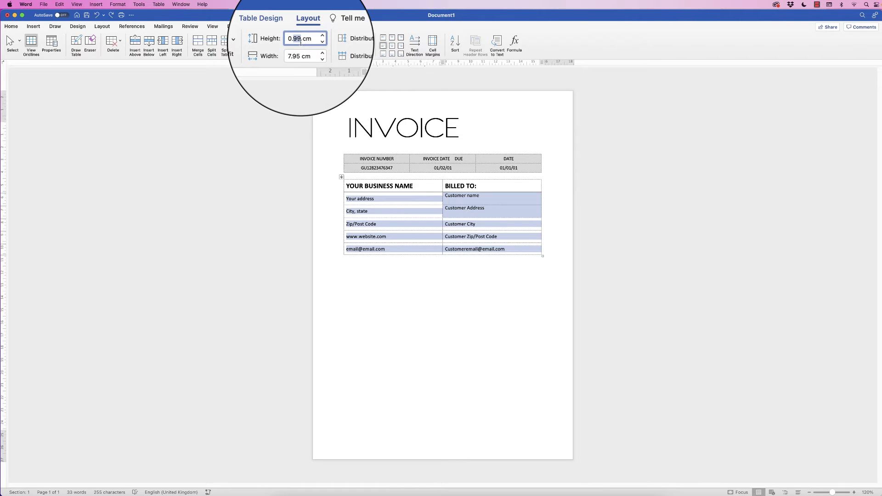
pyautogui.write('75')
pyautogui.press('Return')
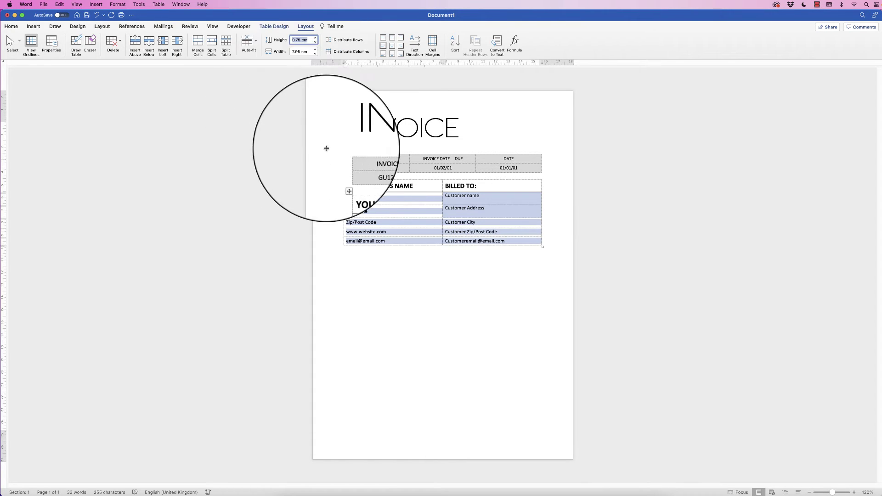
# Remove the extra blank lines from the Customer name and Customer Address cells
pyautogui.click(454, 214)
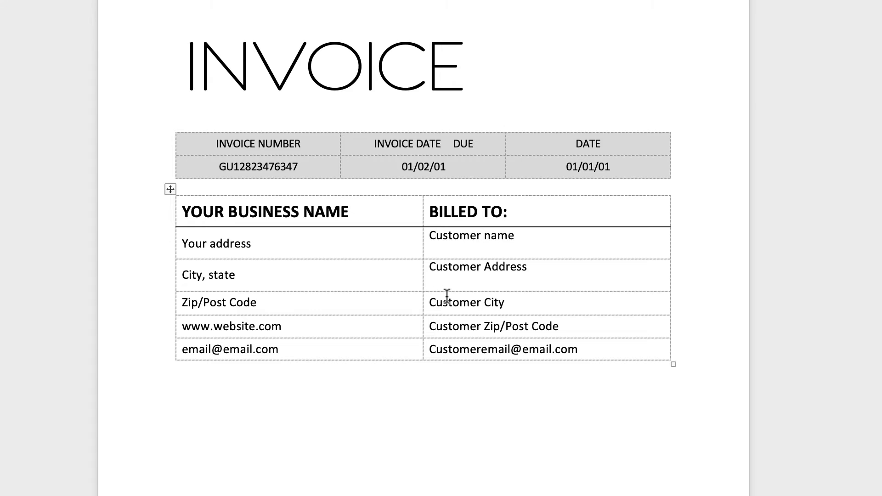
pyautogui.press('BackSpace')
pyautogui.press('BackSpace')
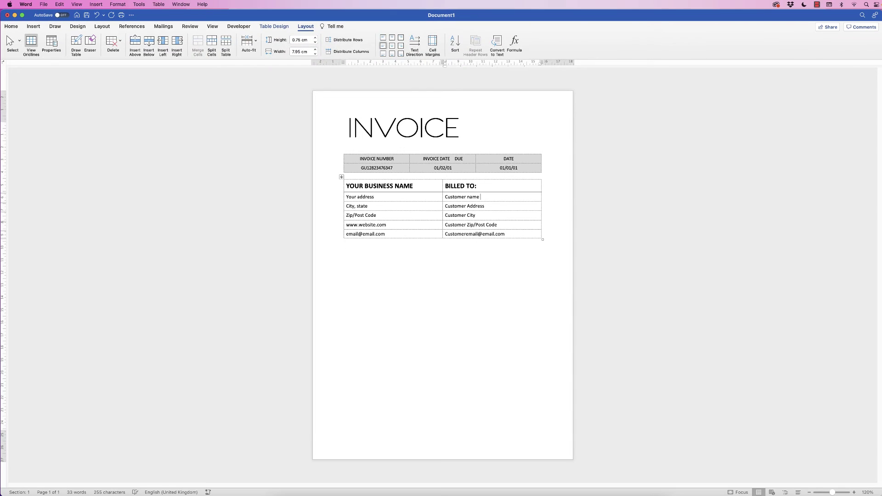
# Insert a table of 4 columns and 8 rows beneath the business and billing table
pyautogui.click(346, 244)
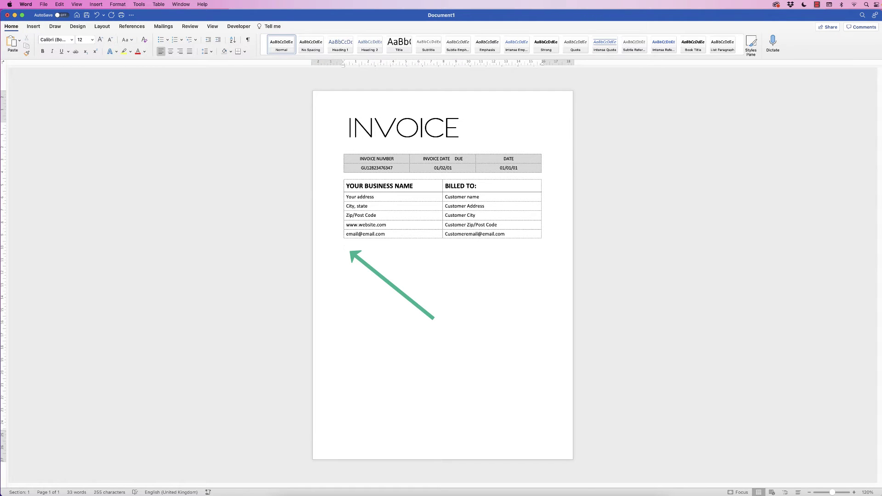
pyautogui.click(33, 26)
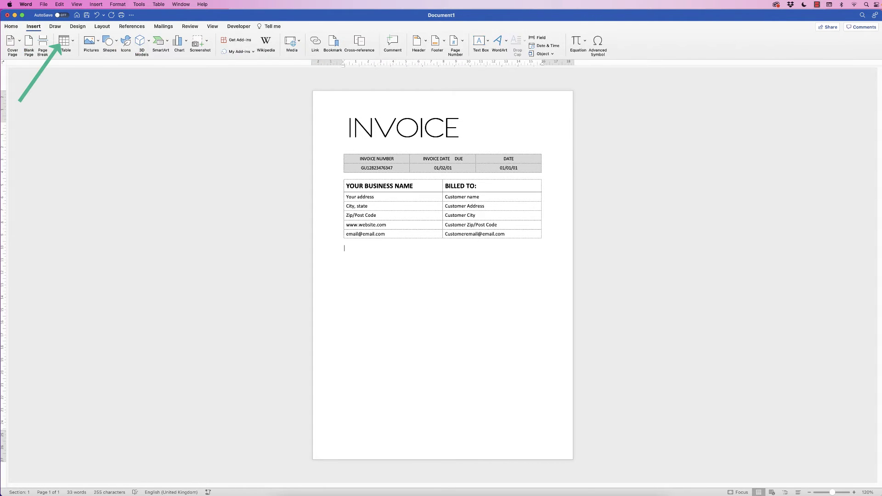
pyautogui.click(64, 42)
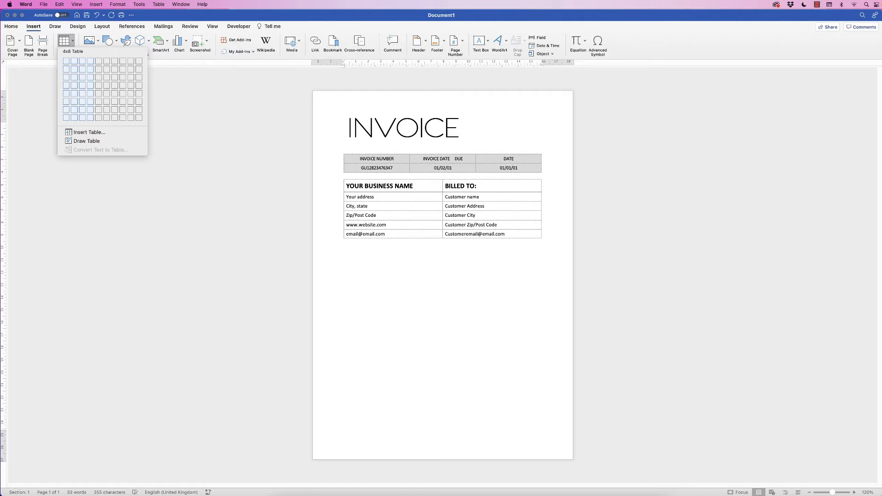
pyautogui.click(90, 118)
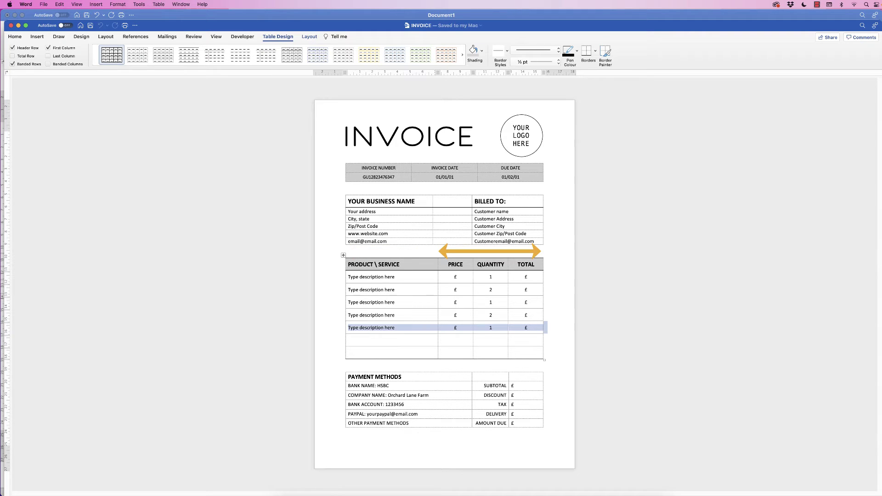
# In the finished INVOICE document, copy the product table's heading row and five item rows
pyautogui.click(525, 340)
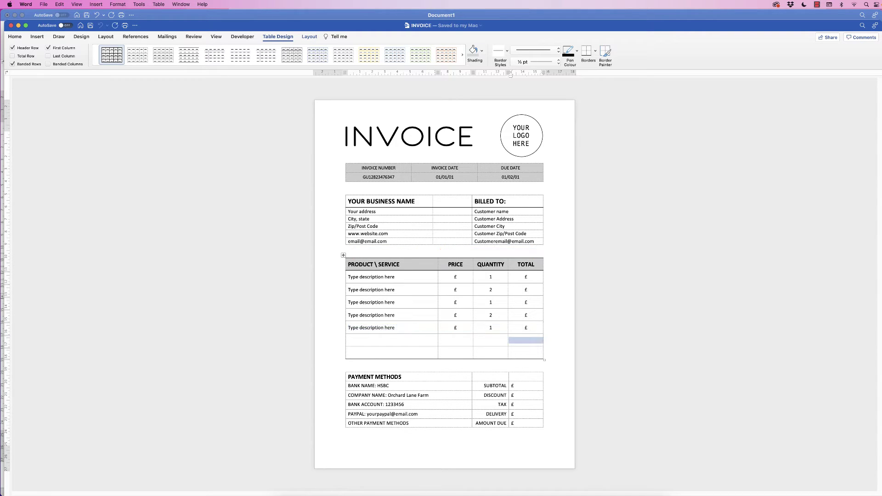
pyautogui.moveTo(526, 327); pyautogui.dragTo(358, 265)
pyautogui.press('super+c')
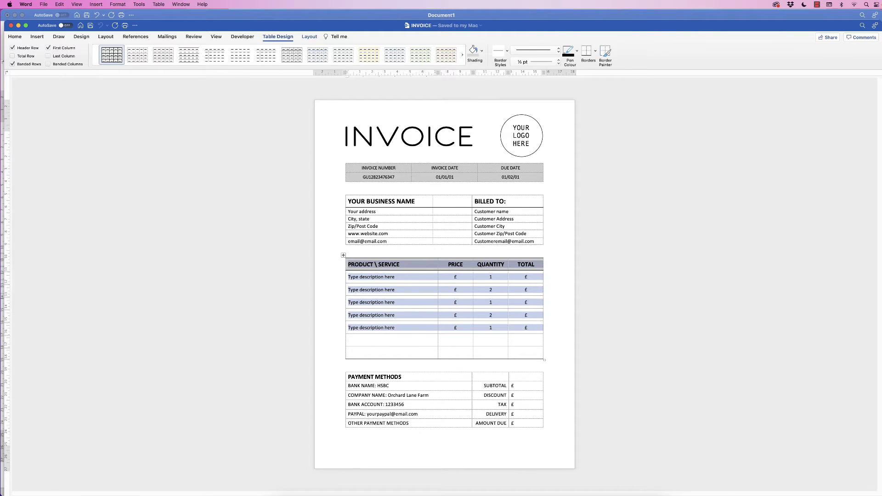
# Return to Document1, undo the plain paste, and paste the copied rows into the new table with Overwrite Cells
pyautogui.press('super+grave')
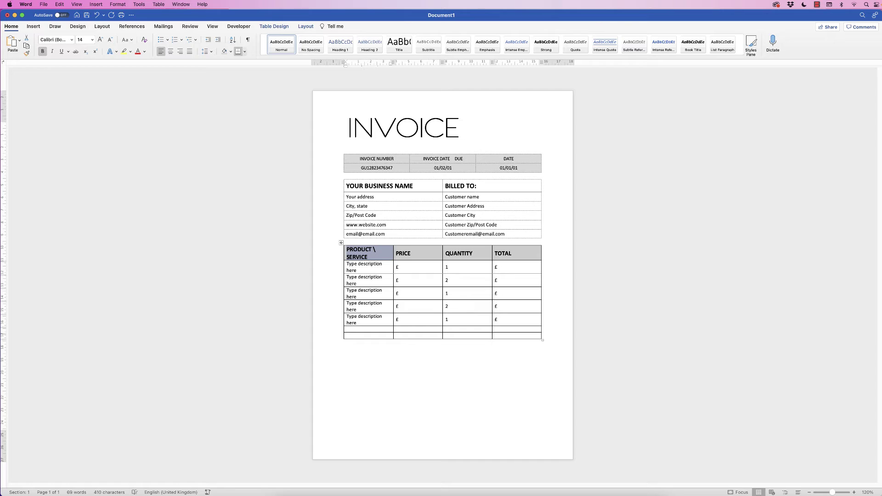
pyautogui.press('super+z')
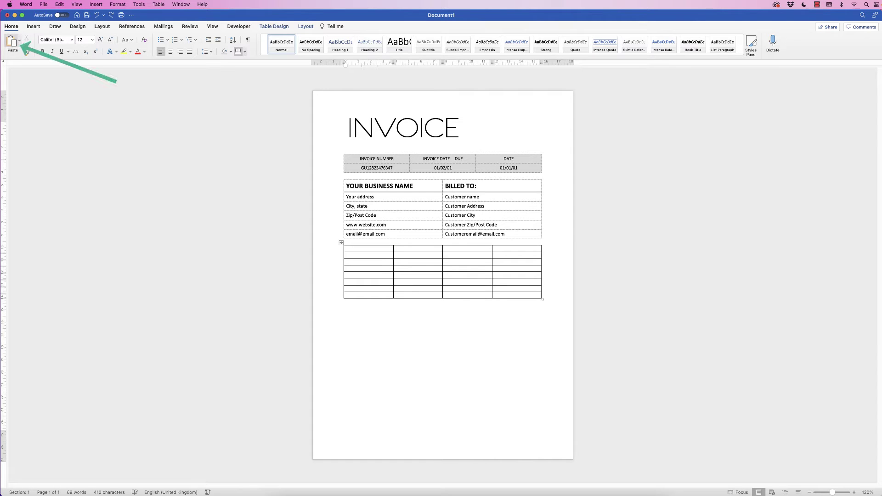
pyautogui.click(20, 41)
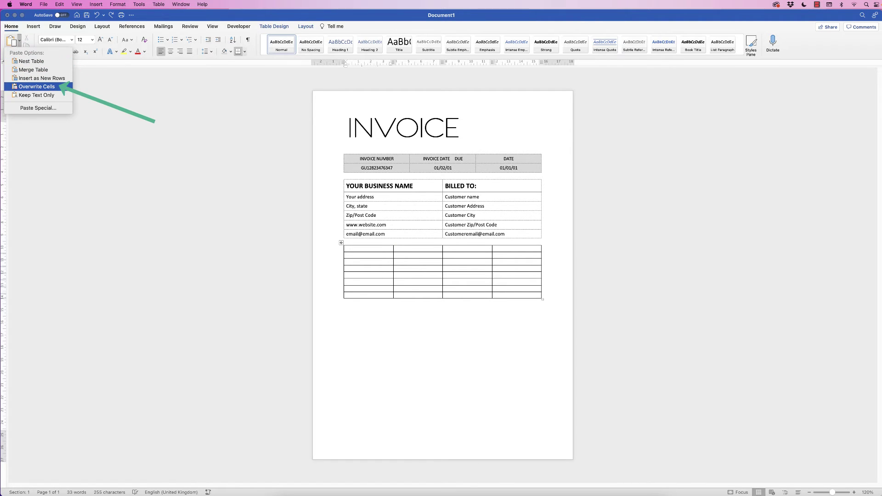
pyautogui.click(36, 86)
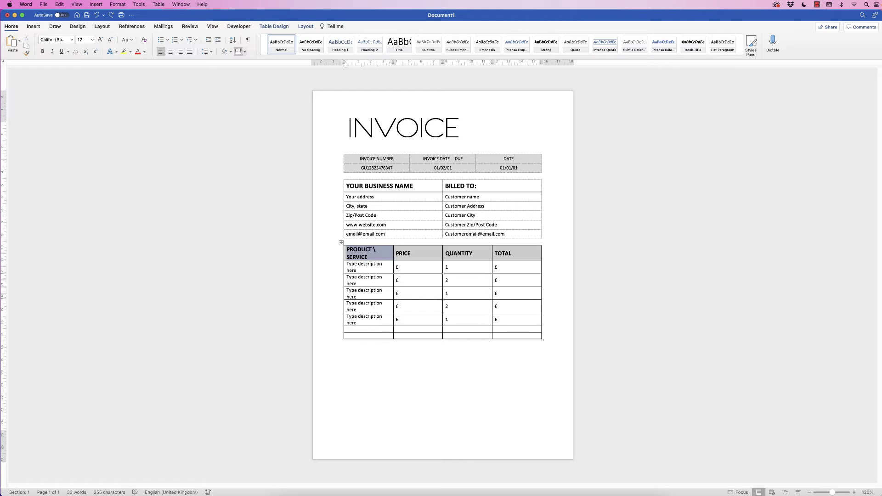
# Centre the filled PRICE, QUANTITY and TOTAL cells and the PRODUCT \ SERVICE heading horizontally and vertically
pyautogui.moveTo(517, 320); pyautogui.dragTo(404, 253)
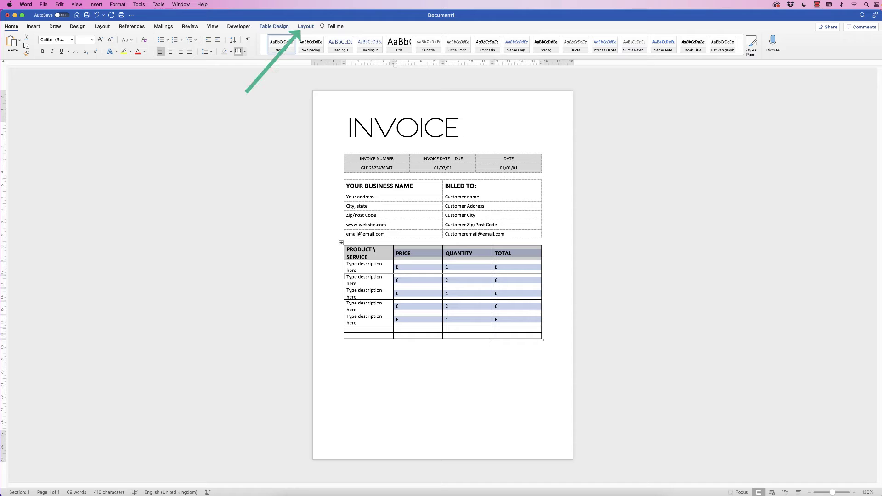
pyautogui.click(306, 26)
pyautogui.click(392, 45)
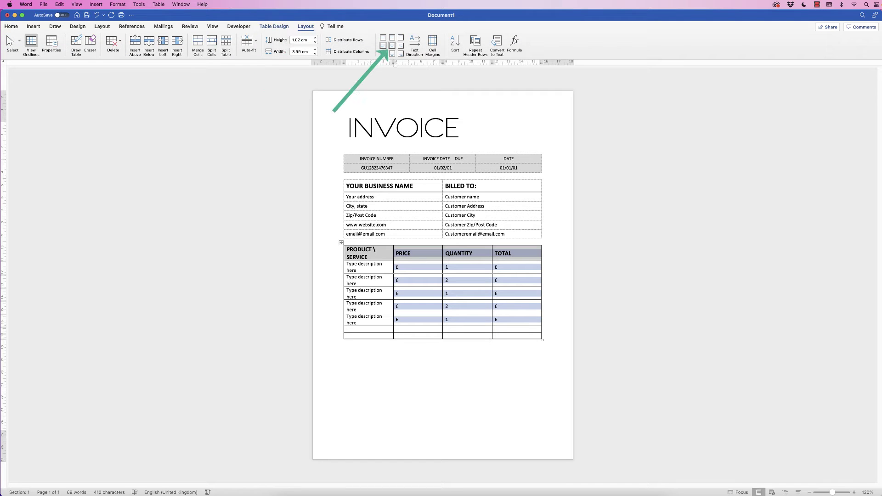
pyautogui.click(418, 306)
pyautogui.click(368, 256)
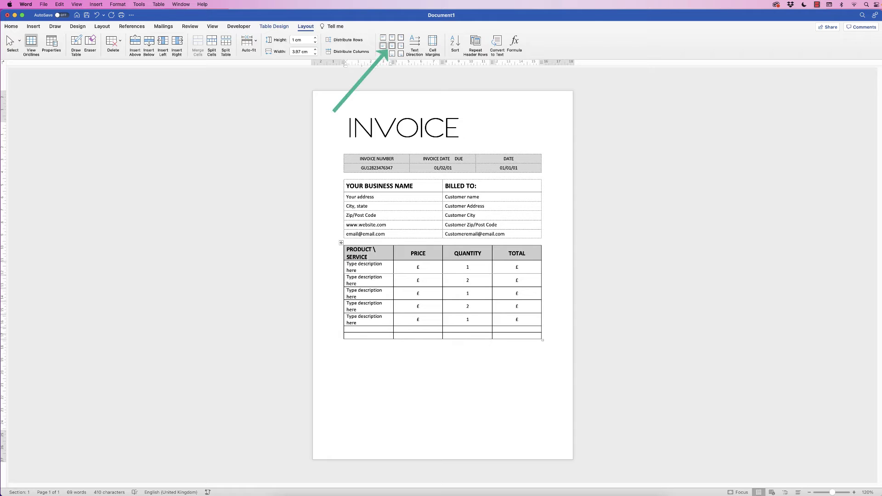
pyautogui.click(391, 46)
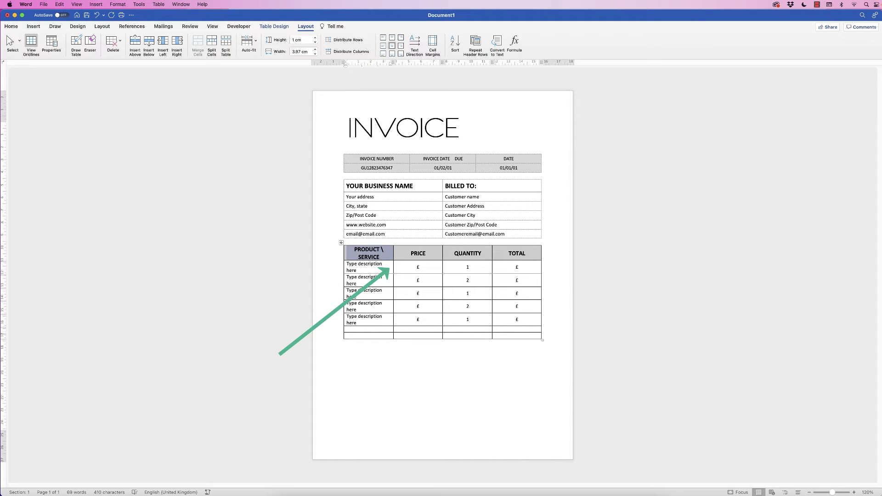
pyautogui.moveTo(393, 258); pyautogui.dragTo(399, 257)
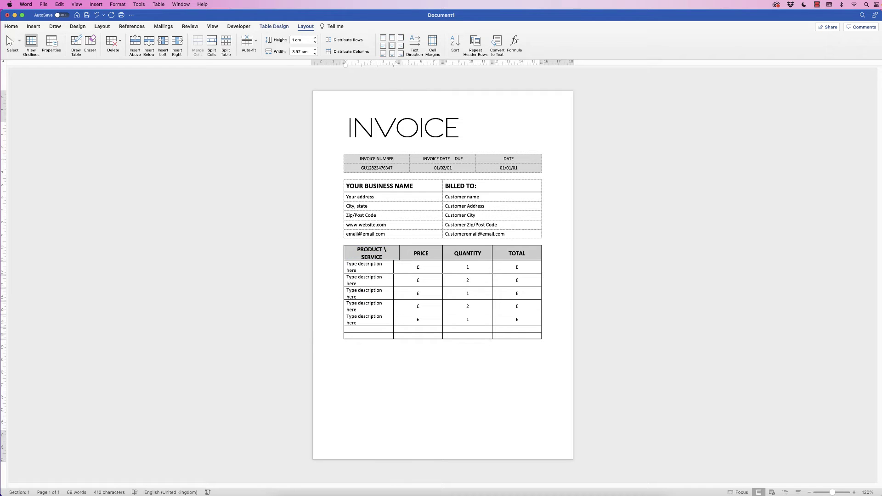
pyautogui.click(346, 253)
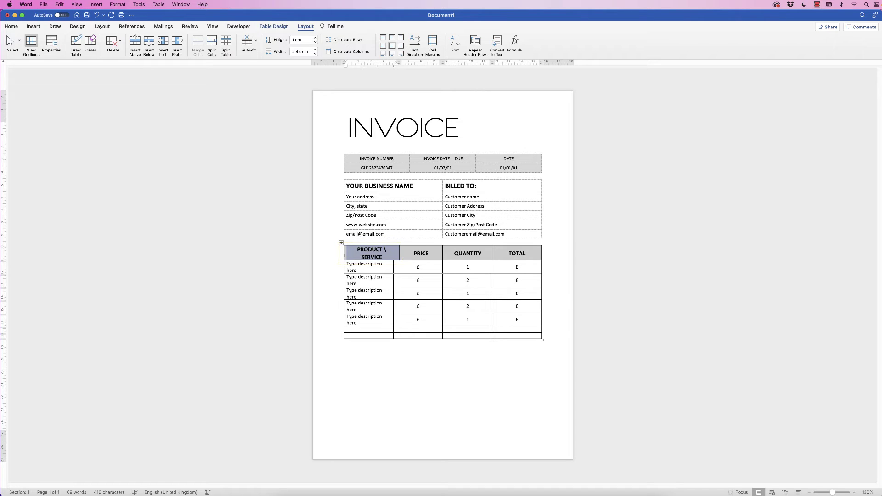
pyautogui.press('super+z')
# Widen the whole PRODUCT \ SERVICE column to about 6.5 cm so each description fits on one line
pyautogui.click(357, 270)
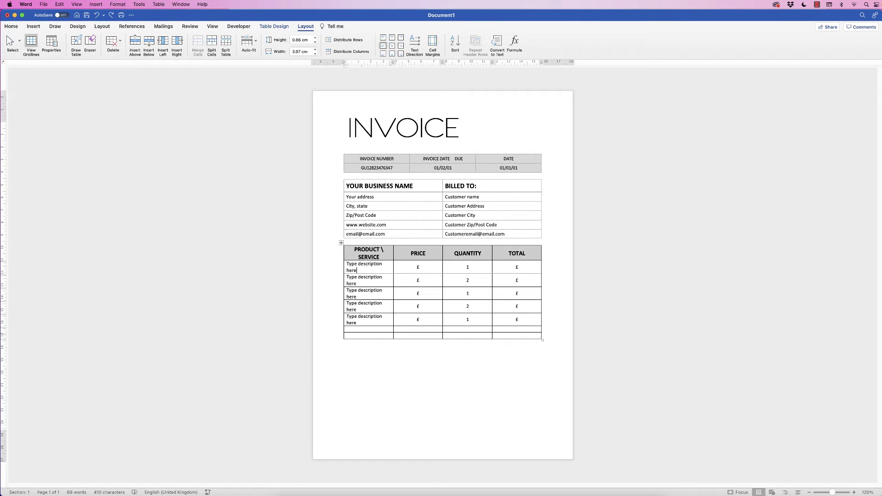
pyautogui.moveTo(393, 284); pyautogui.dragTo(417, 285)
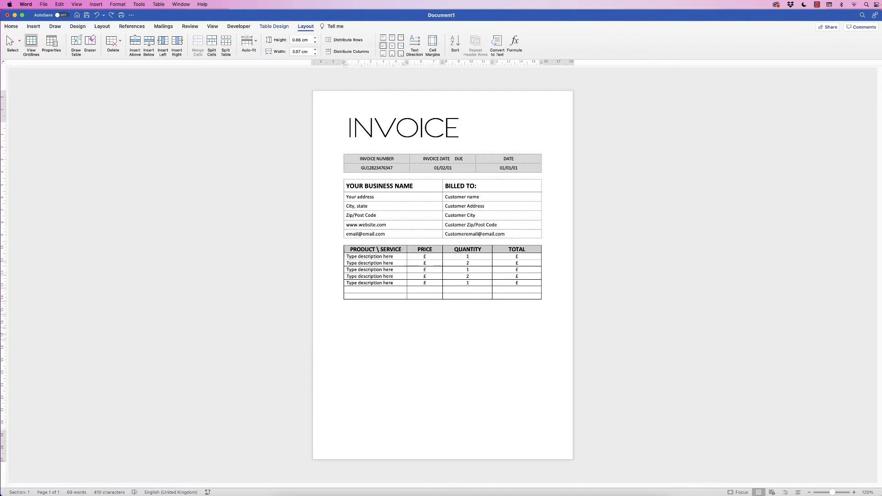
pyautogui.moveTo(418, 285)
pyautogui.mouseDown()
pyautogui.moveTo(398, 285)
pyautogui.moveTo(423, 285)
pyautogui.mouseUp()
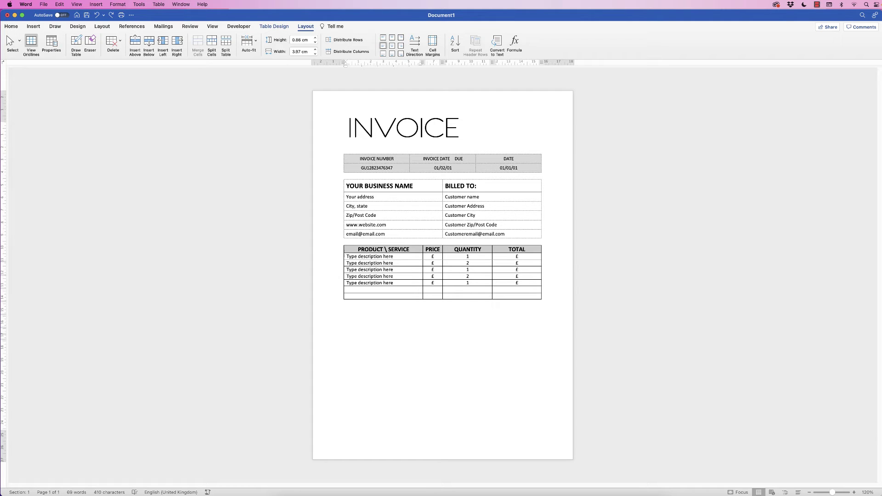
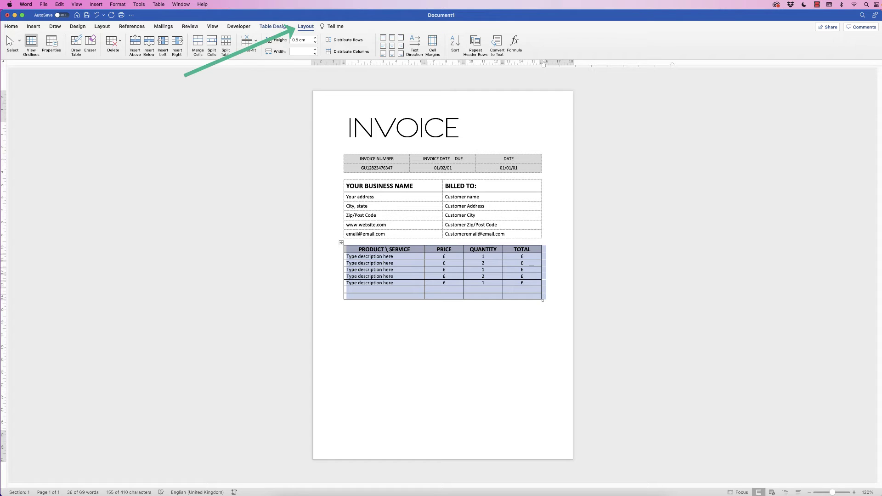
# Set the row height of the whole product table to 1 cm
pyautogui.click(295, 40)
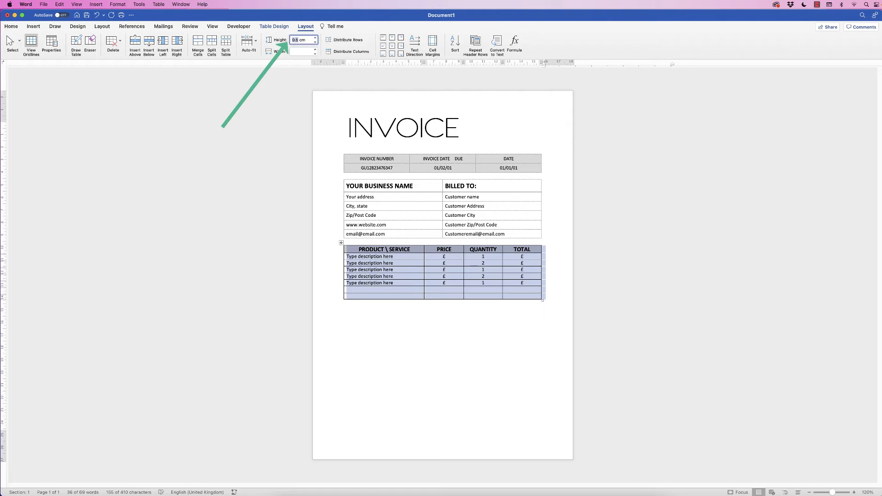
pyautogui.write('1')
pyautogui.press('Return')
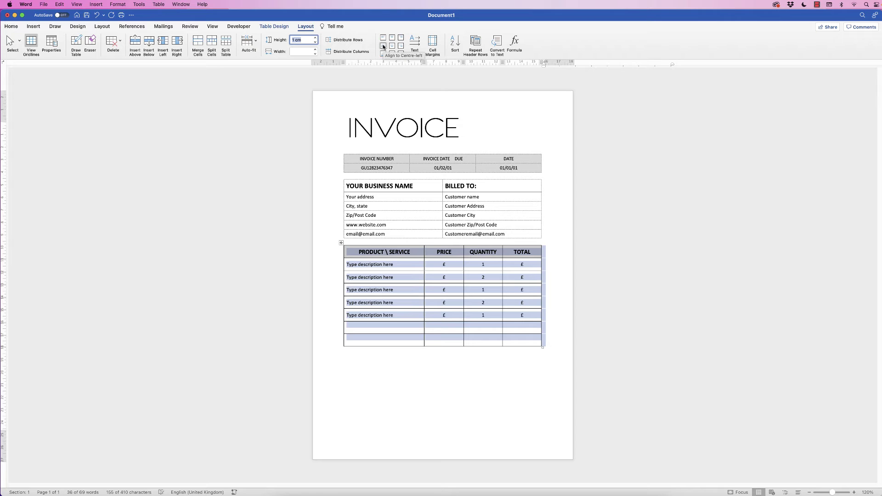
pyautogui.click(429, 336)
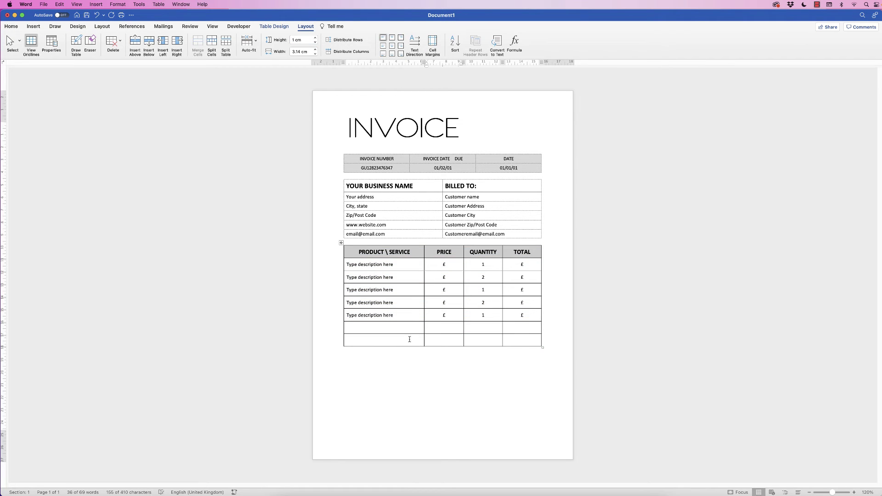
# Below the headings, align the description column centre-left and the PRICE, QUANTITY and TOTAL columns to the centre, including the empty rows
pyautogui.moveTo(409, 339); pyautogui.dragTo(406, 265)
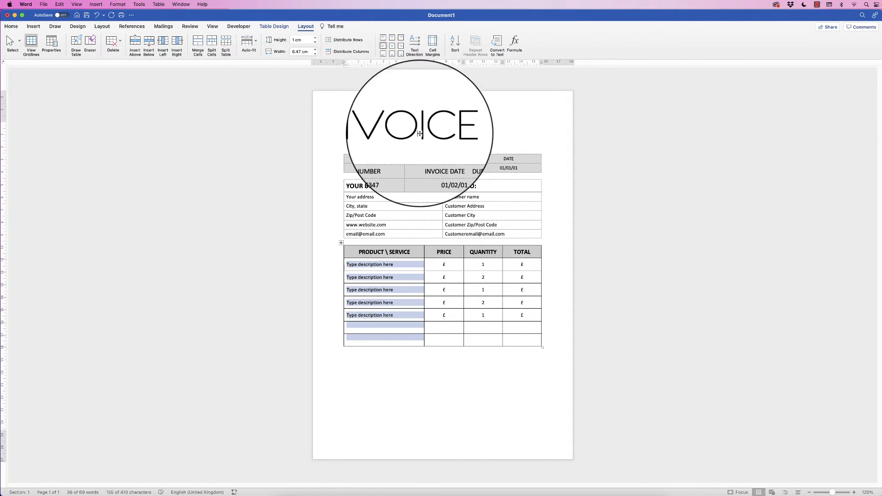
pyautogui.click(383, 46)
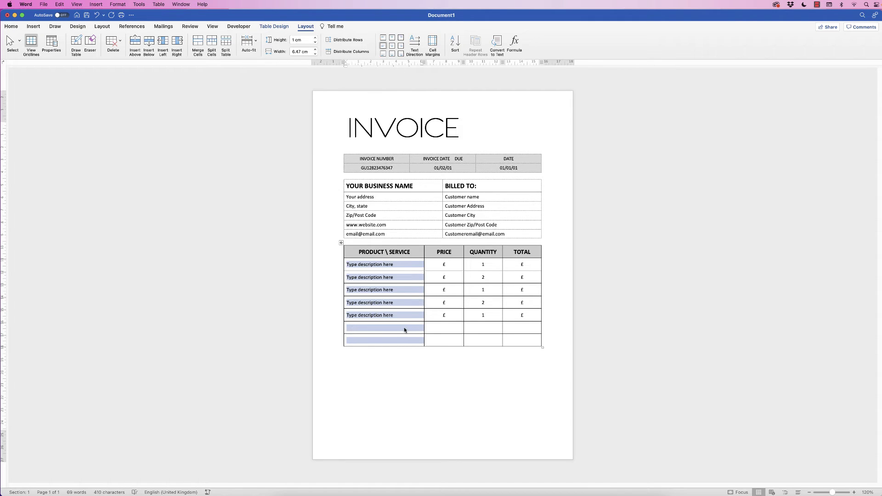
pyautogui.moveTo(517, 340); pyautogui.dragTo(454, 316)
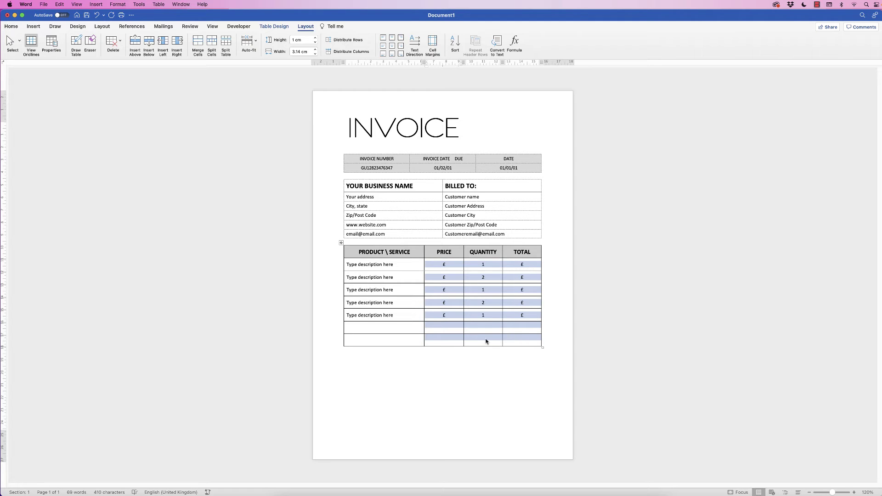
pyautogui.click(392, 45)
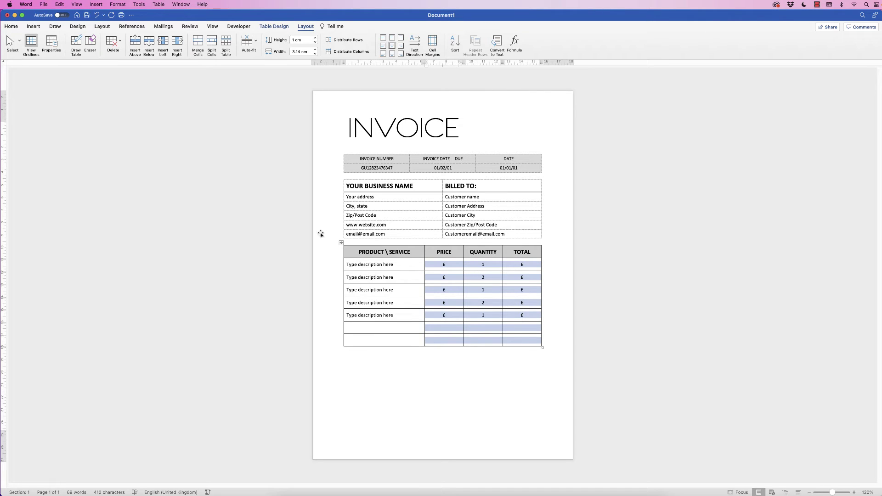
# Remove all borders from the whole product table
pyautogui.click(341, 243)
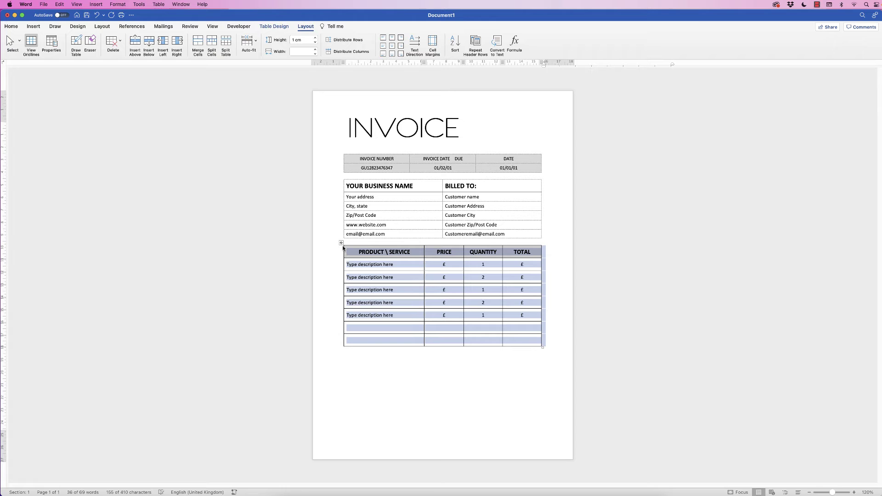
pyautogui.click(273, 26)
pyautogui.click(591, 41)
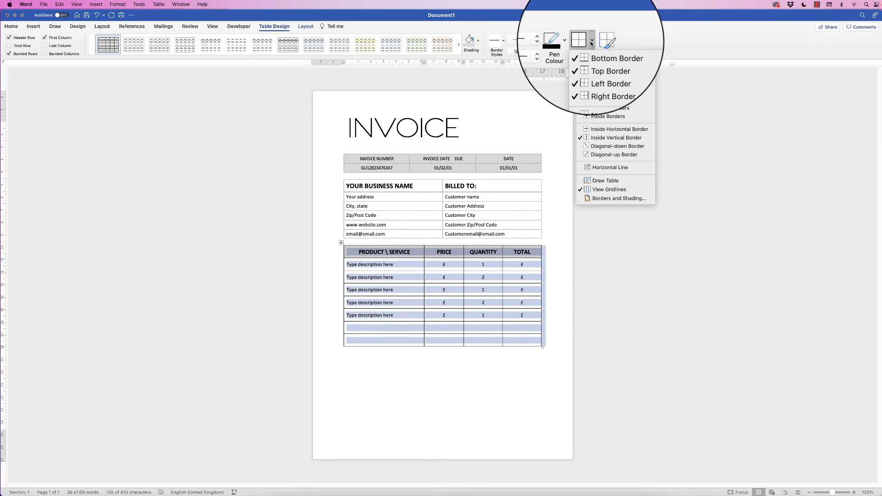
pyautogui.click(606, 90)
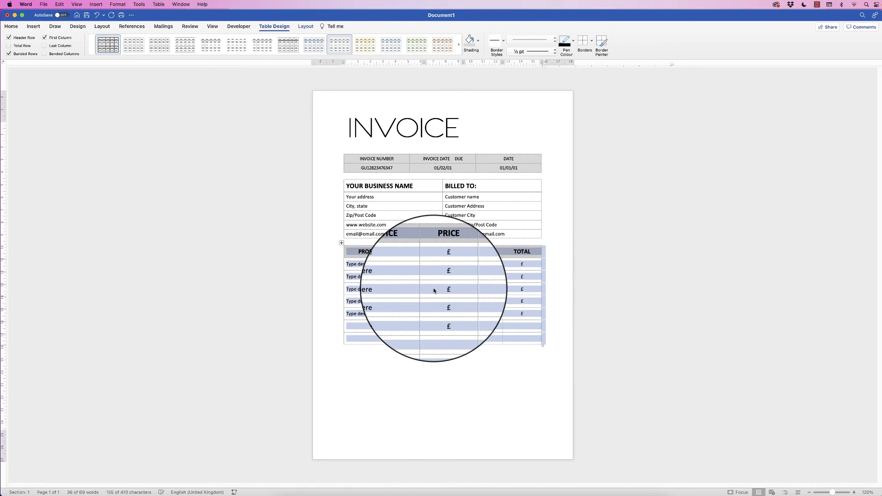
pyautogui.click(414, 255)
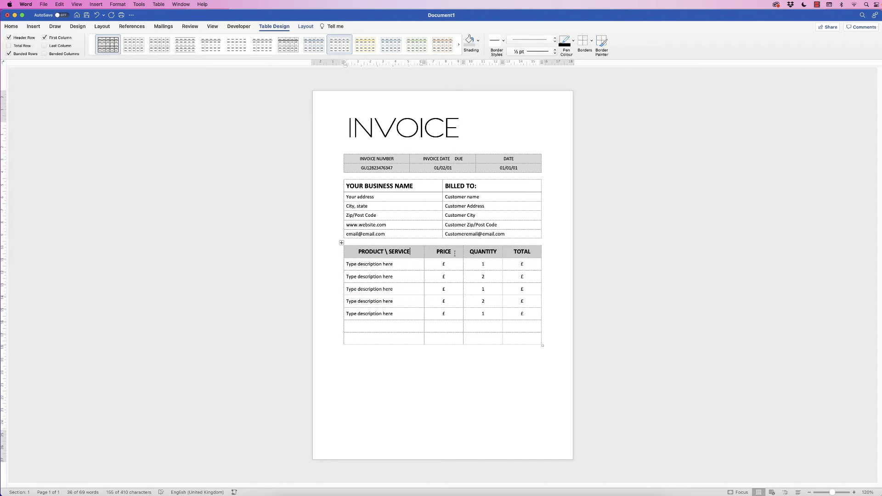
# Select the product table's heading row and look over its shading colour options
pyautogui.moveTo(531, 251); pyautogui.dragTo(420, 249)
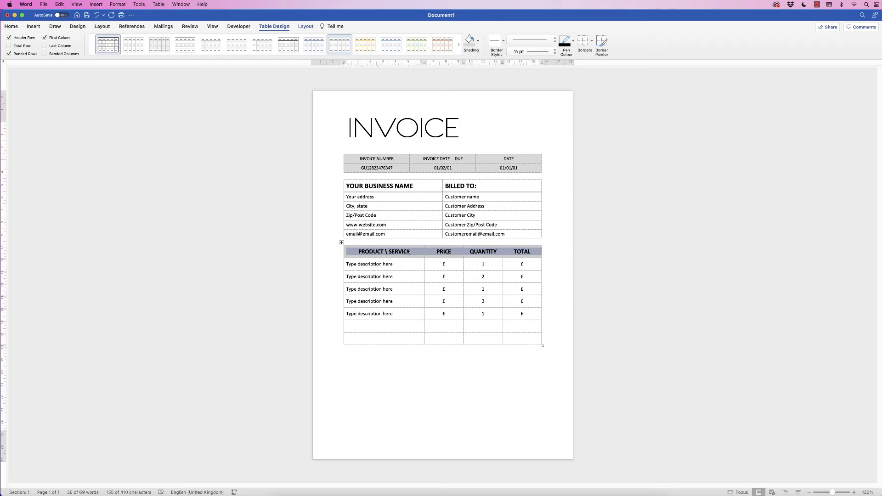
pyautogui.click(478, 40)
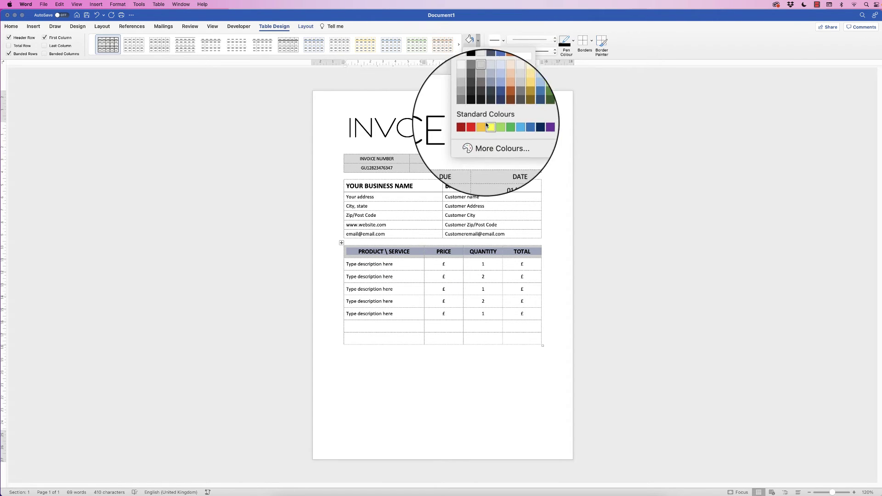
pyautogui.click(478, 40)
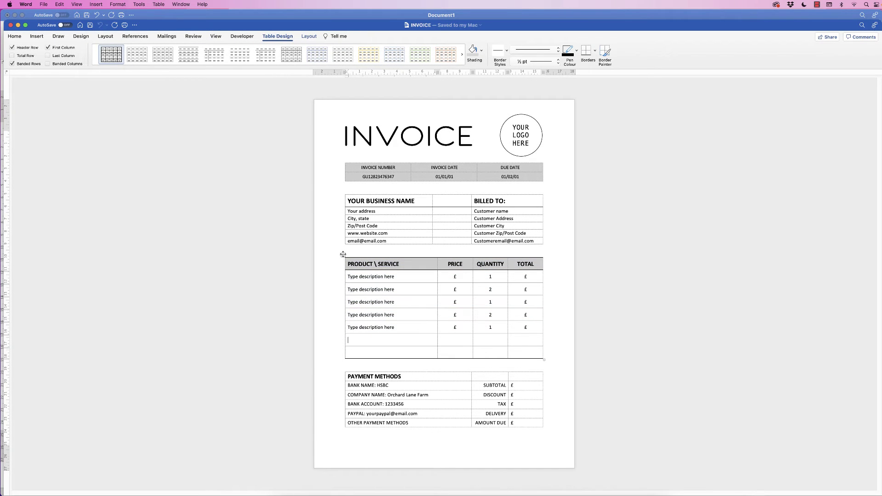
# Switch to the finished INVOICE document and hide its table gridlines to examine which borders the product table really has
pyautogui.click(343, 255)
pyautogui.click(595, 51)
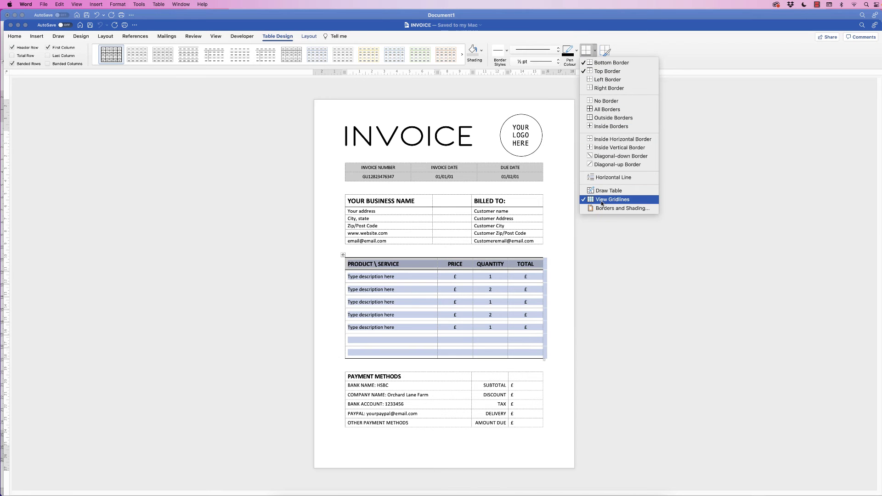
pyautogui.click(586, 200)
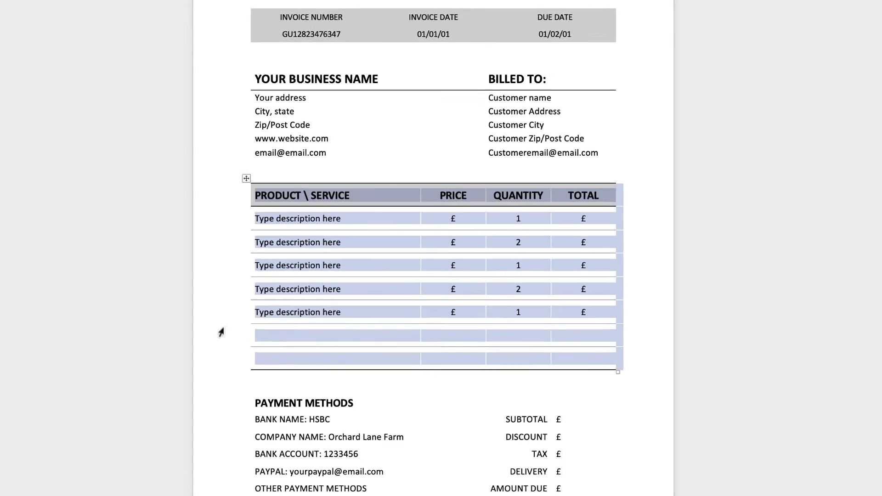
pyautogui.click(329, 327)
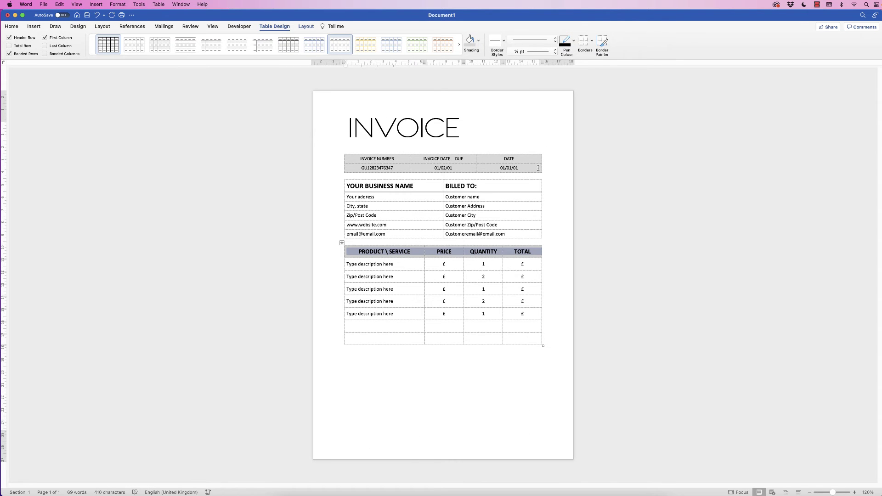
# Back in Document1, add 2 ¼ pt black top and bottom borders to the product table's heading row
pyautogui.click(555, 53)
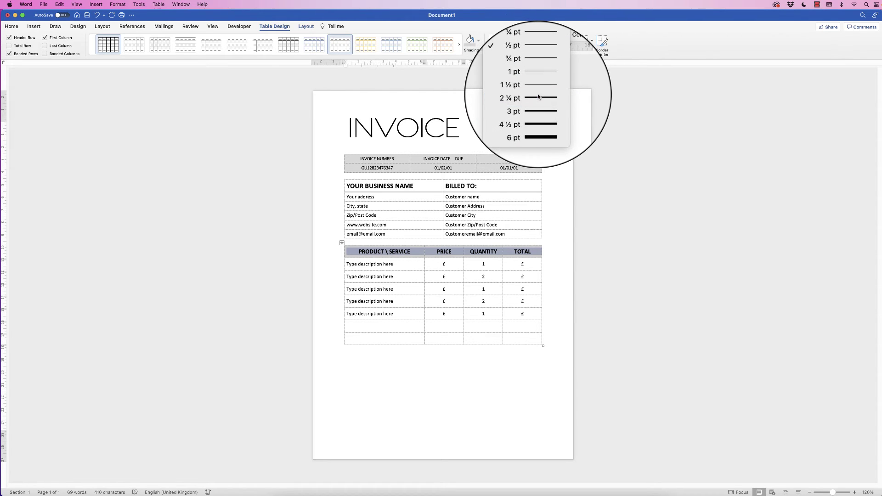
pyautogui.click(539, 96)
pyautogui.click(591, 42)
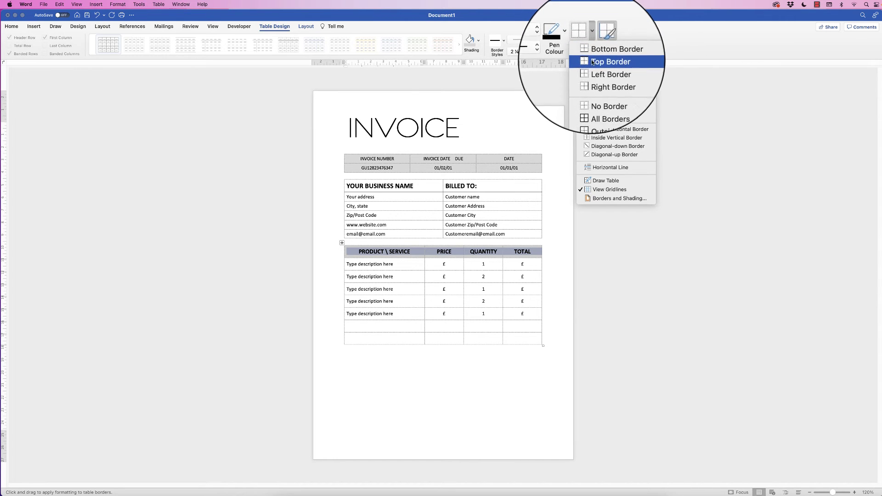
pyautogui.click(593, 62)
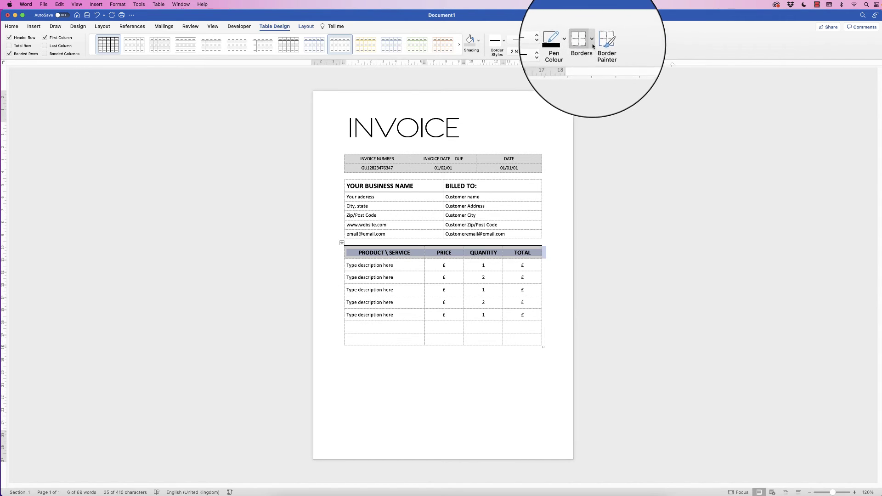
pyautogui.click(592, 43)
pyautogui.click(595, 55)
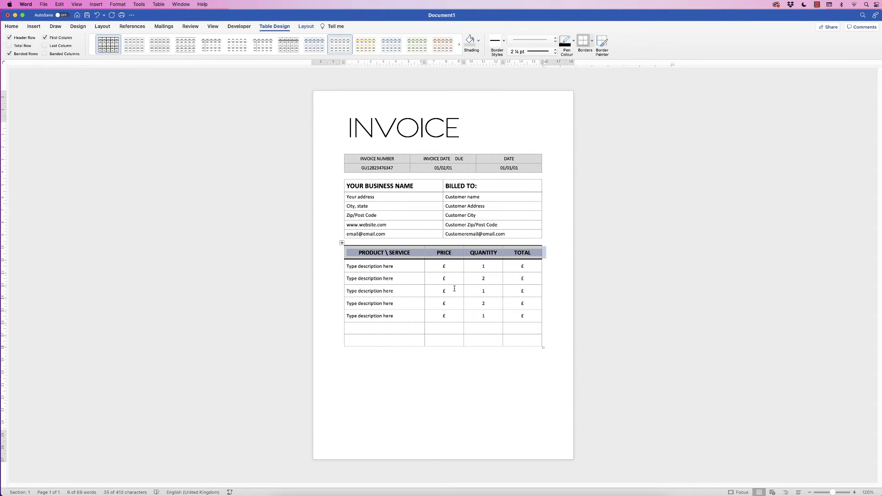
# Apply 1 pt grey inside horizontal borders to all the product table rows below the headings, including the empty ones
pyautogui.click(508, 266)
pyautogui.moveTo(507, 266); pyautogui.dragTo(409, 256)
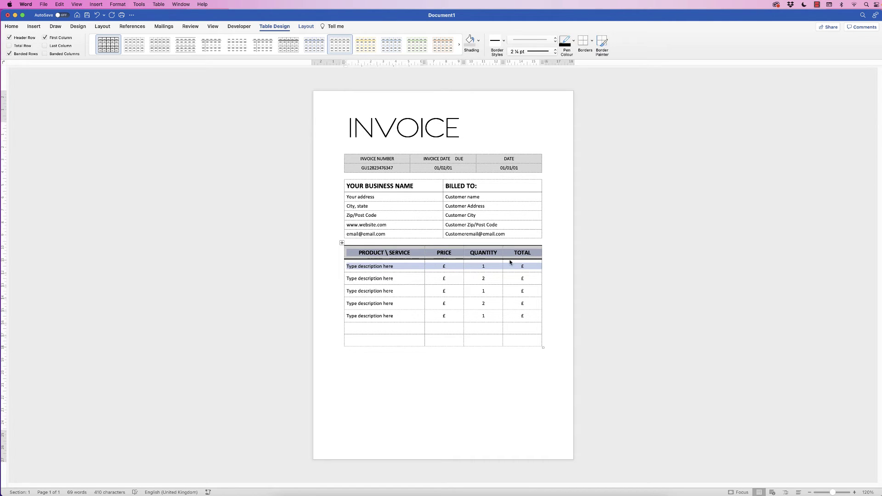
pyautogui.moveTo(402, 268)
pyautogui.mouseDown()
pyautogui.moveTo(505, 272)
pyautogui.moveTo(413, 270)
pyautogui.mouseUp()
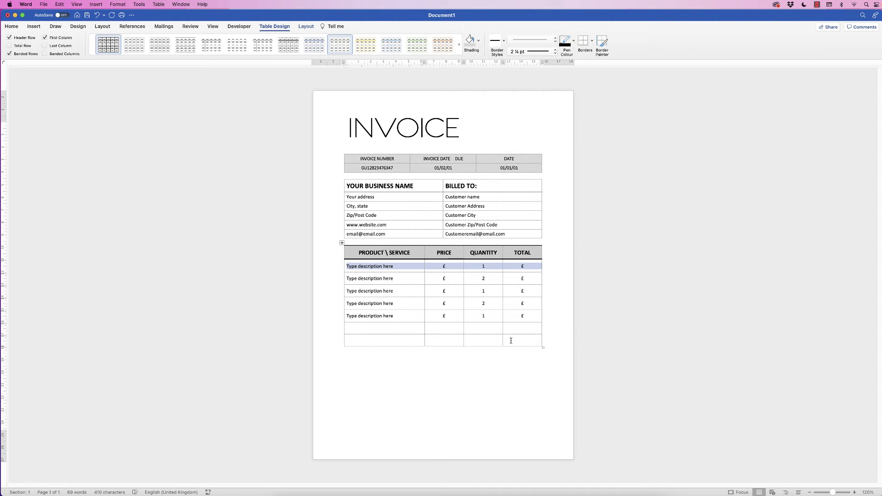
pyautogui.moveTo(512, 340); pyautogui.dragTo(417, 339)
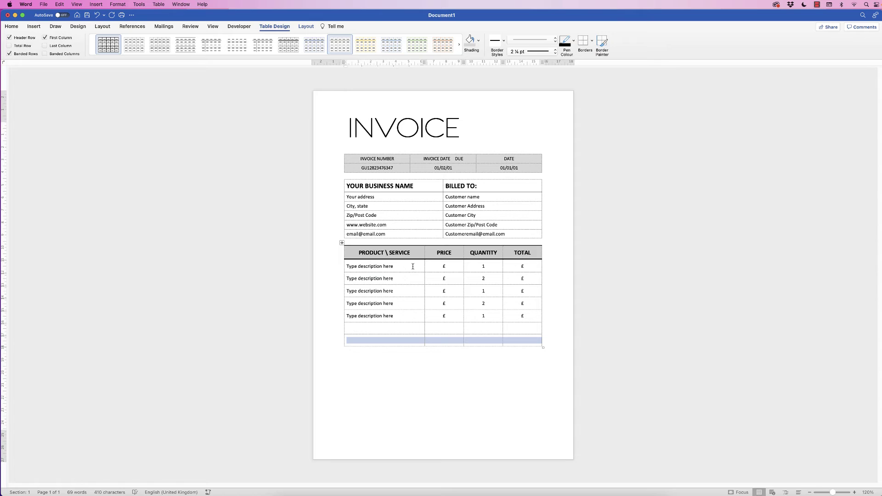
pyautogui.moveTo(413, 267); pyautogui.dragTo(511, 339)
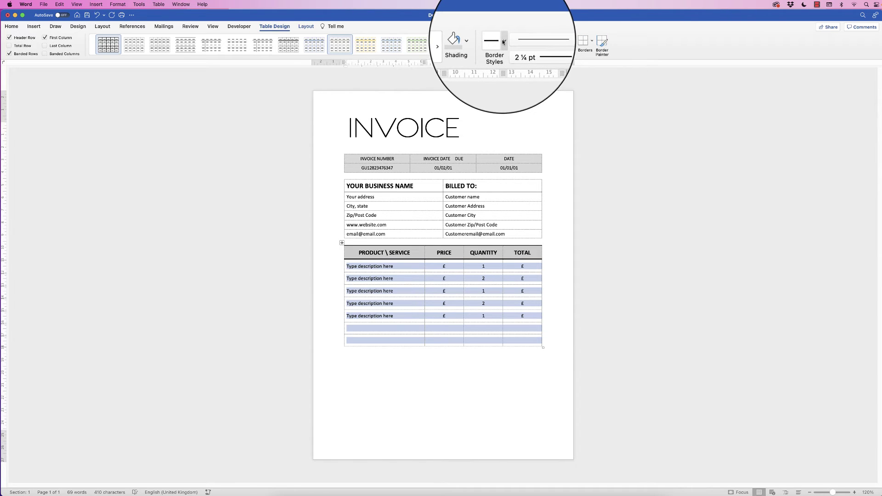
pyautogui.click(574, 43)
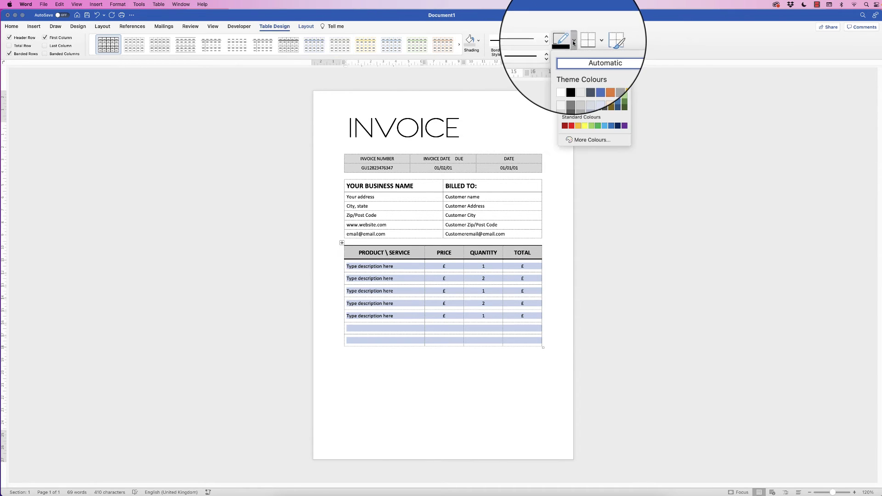
pyautogui.click(565, 102)
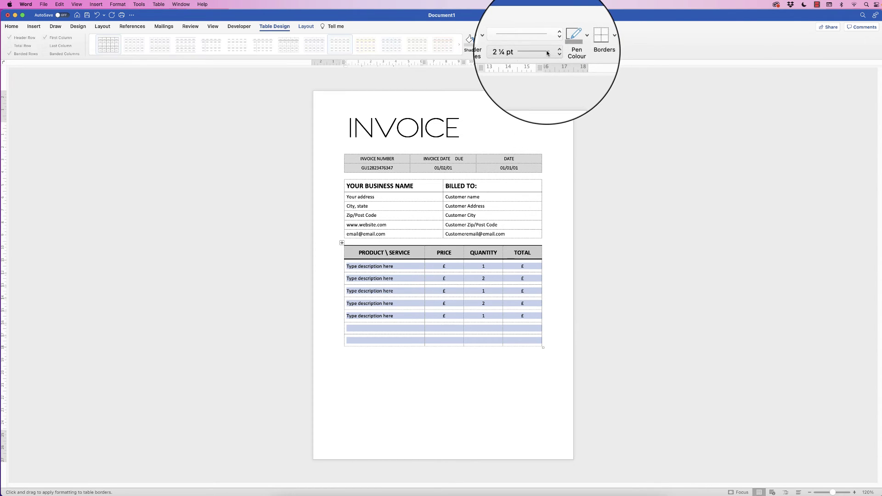
pyautogui.click(547, 52)
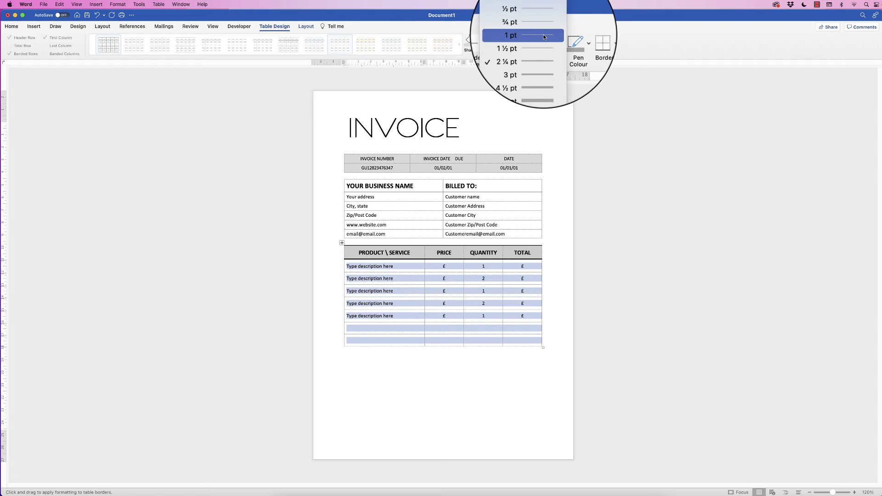
pyautogui.click(543, 36)
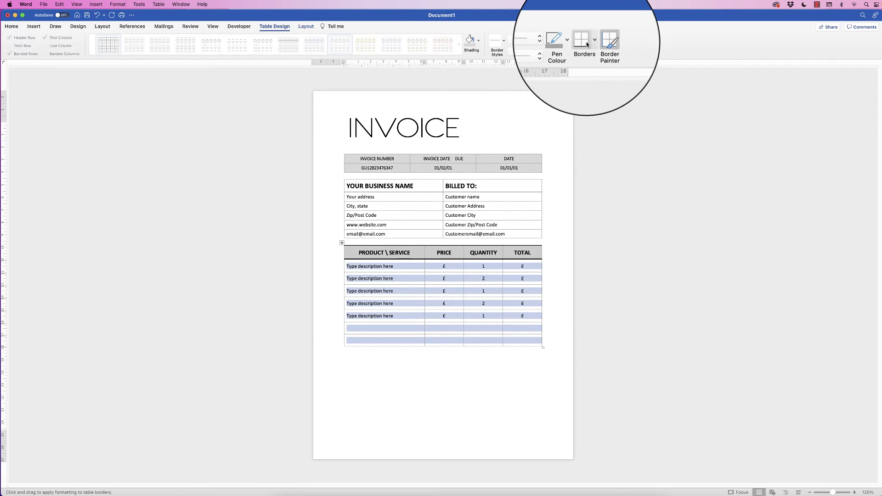
pyautogui.click(592, 42)
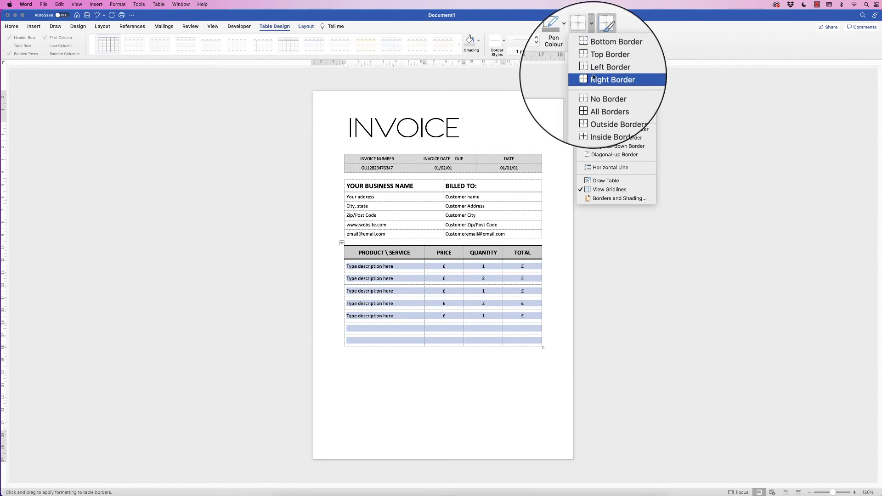
pyautogui.click(604, 132)
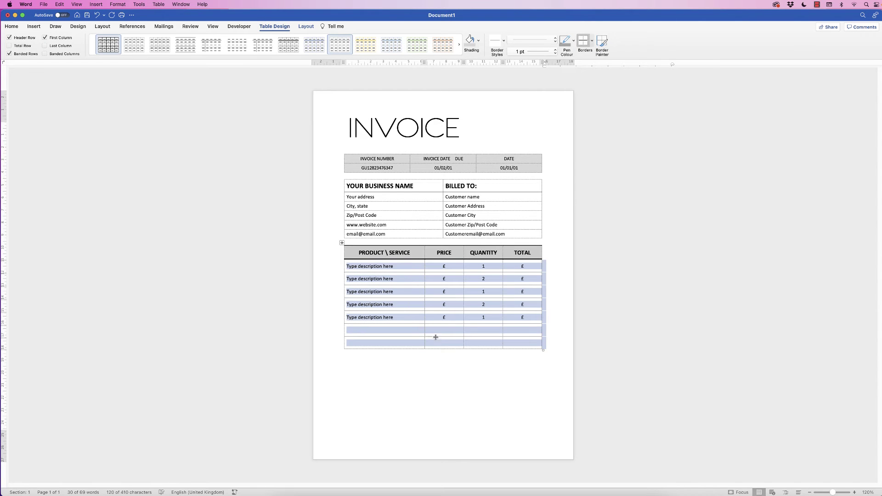
# Hide the table gridlines to check the product table's real borders, and turn the gridlines back on
pyautogui.click(592, 41)
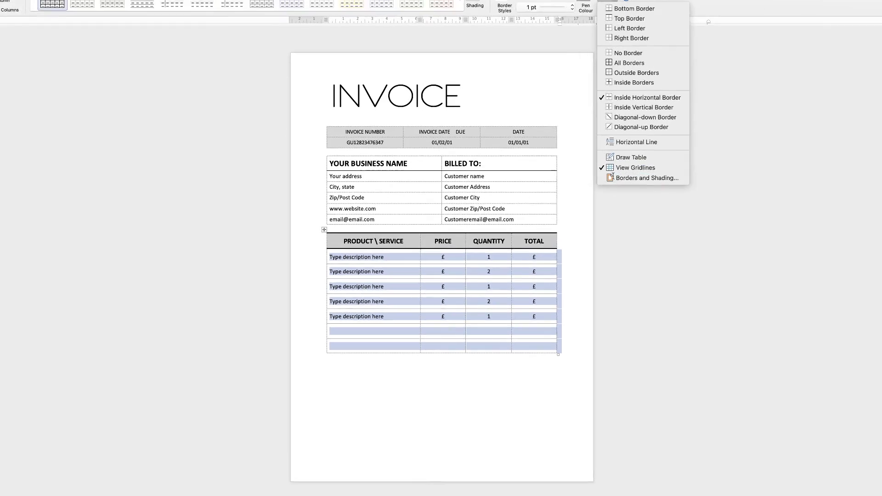
pyautogui.click(600, 181)
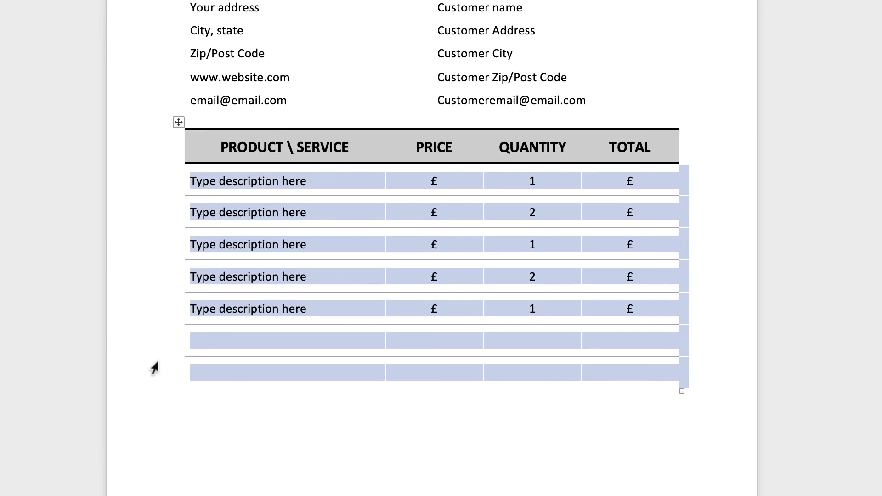
pyautogui.click(146, 404)
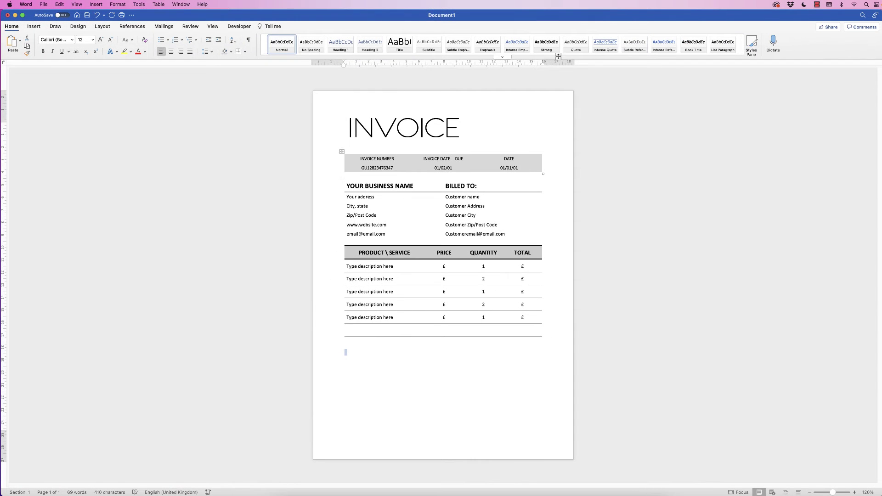
pyautogui.click(342, 243)
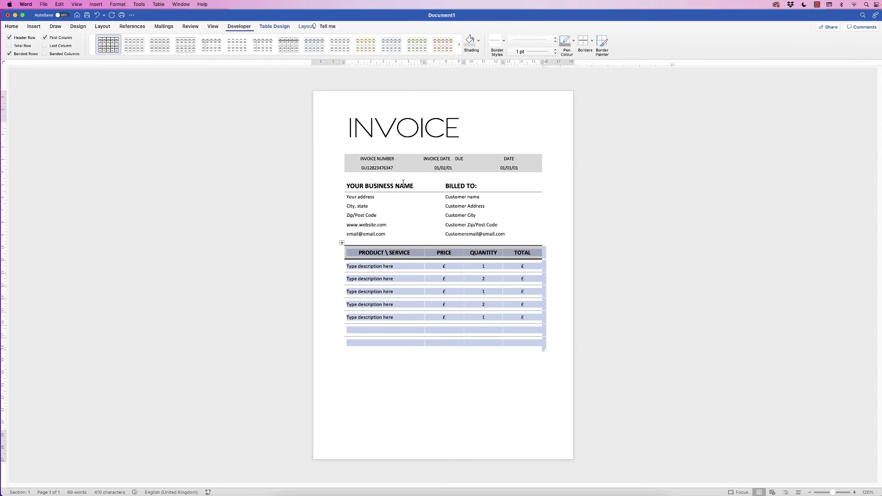
pyautogui.click(592, 40)
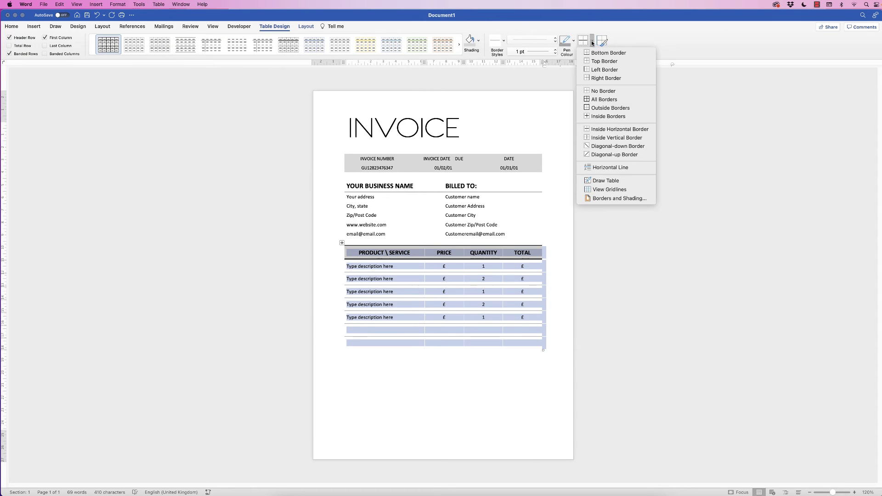
pyautogui.click(600, 190)
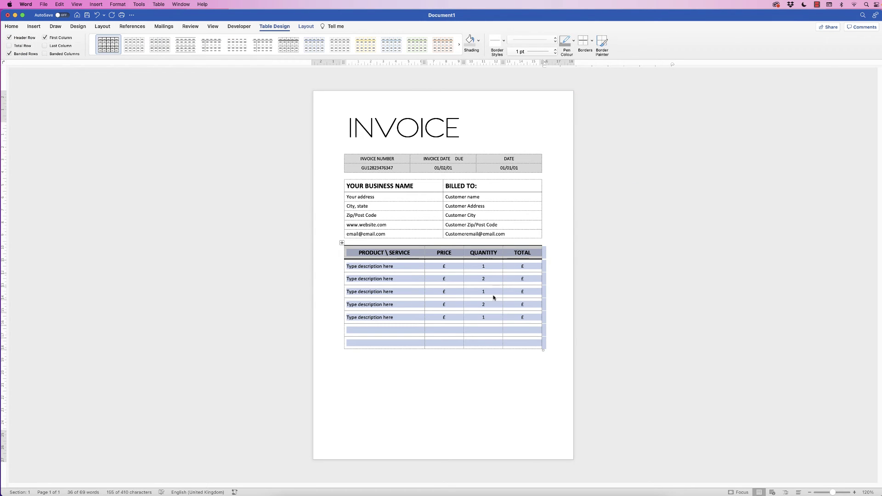
# Add a 2 ¼ pt black bottom border to the last row of the product table
pyautogui.moveTo(516, 343); pyautogui.dragTo(425, 344)
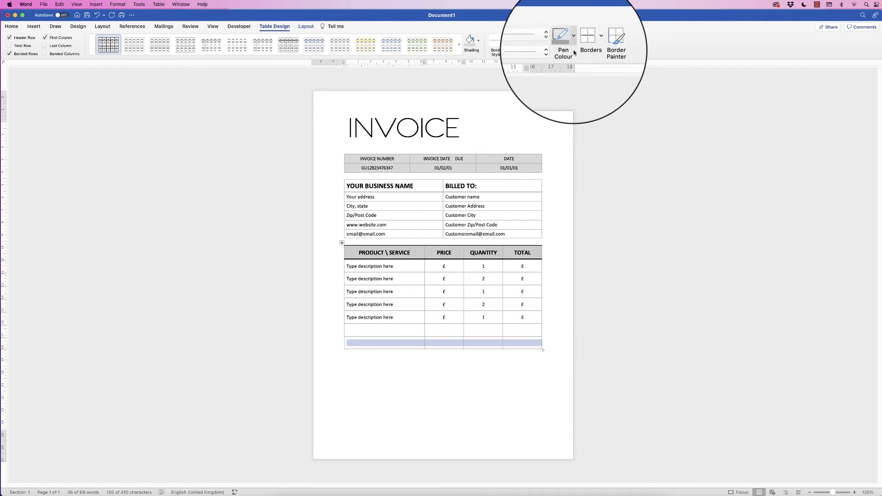
pyautogui.click(555, 52)
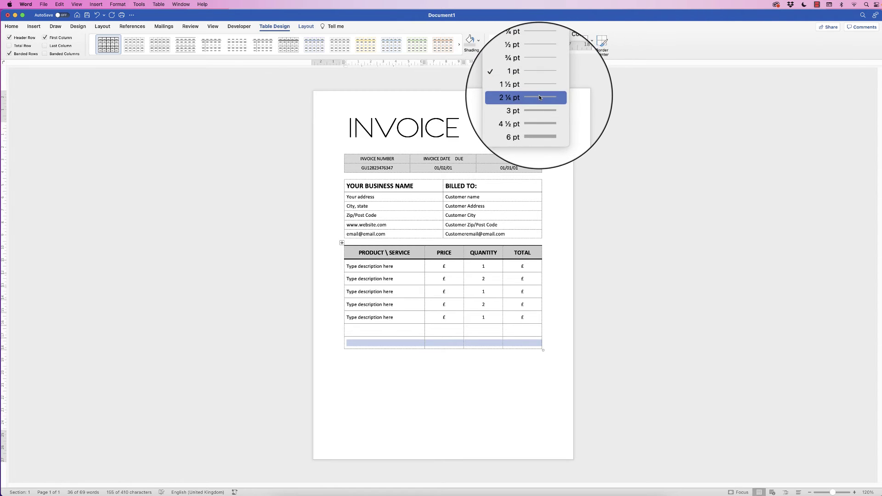
pyautogui.click(540, 90)
pyautogui.click(573, 44)
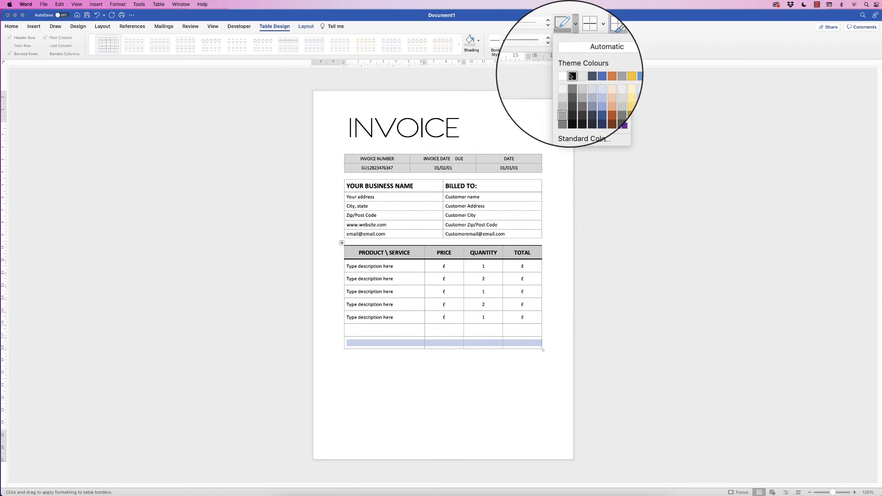
pyautogui.click(574, 87)
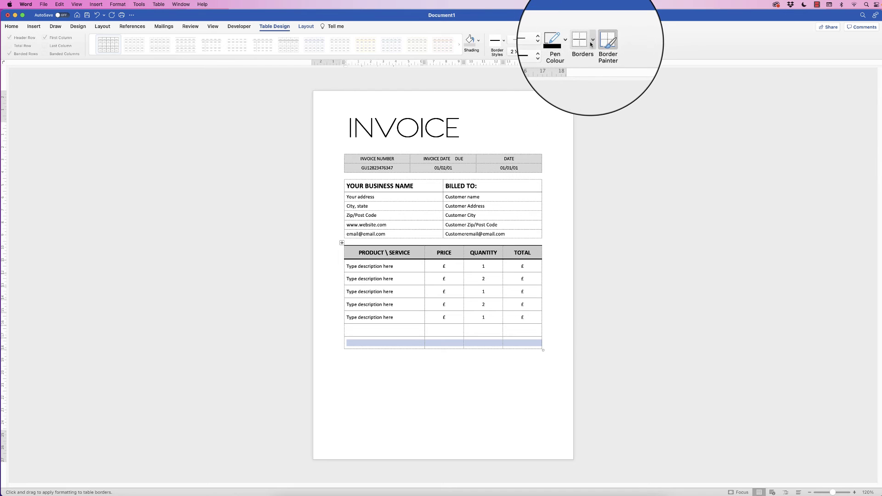
pyautogui.click(591, 43)
pyautogui.click(611, 54)
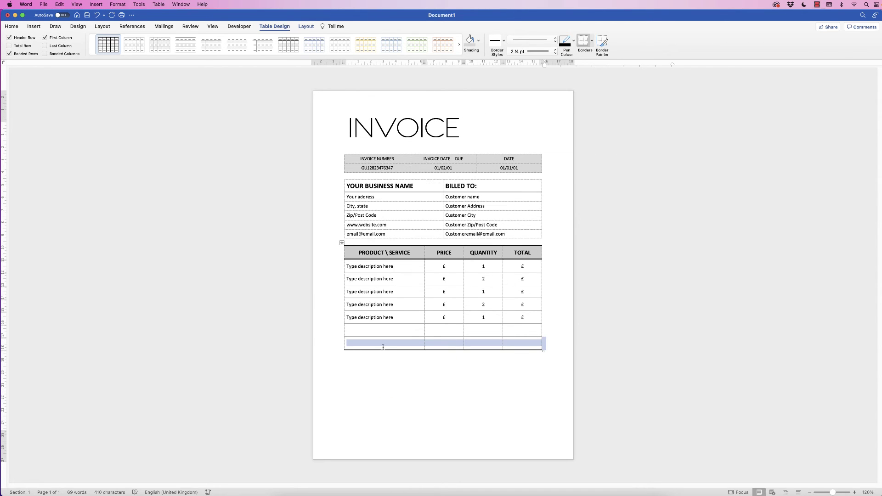
# In the finished INVOICE document, show the table gridlines to examine how the payment methods table is laid out
pyautogui.click(334, 329)
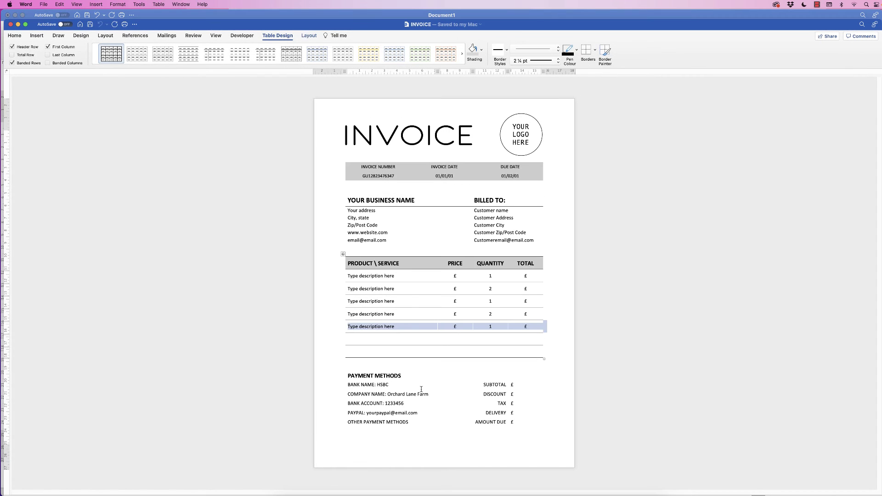
pyautogui.click(354, 380)
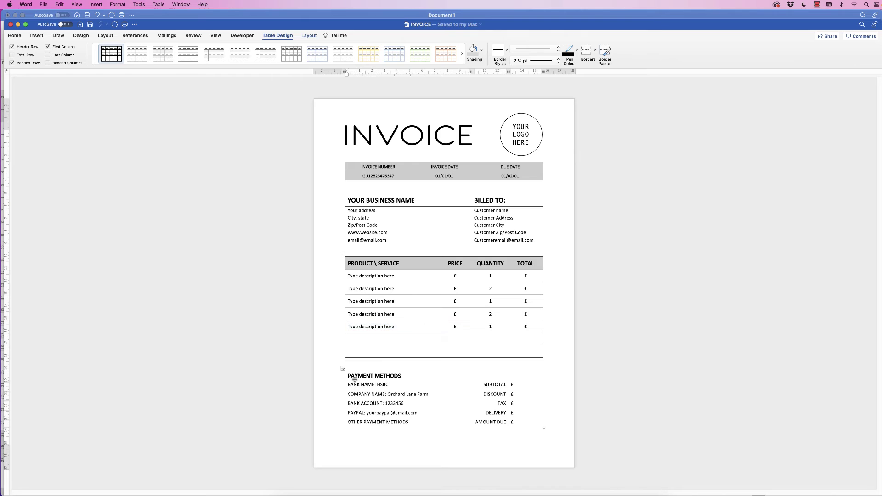
pyautogui.click(343, 368)
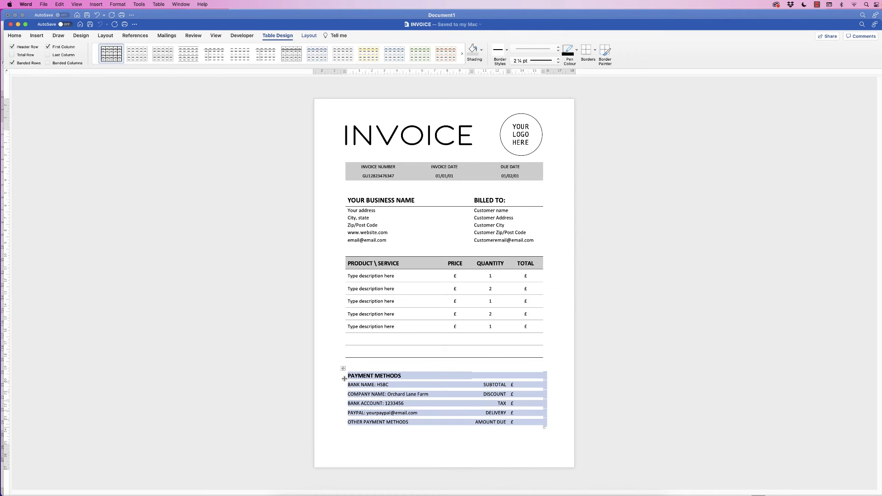
pyautogui.click(595, 50)
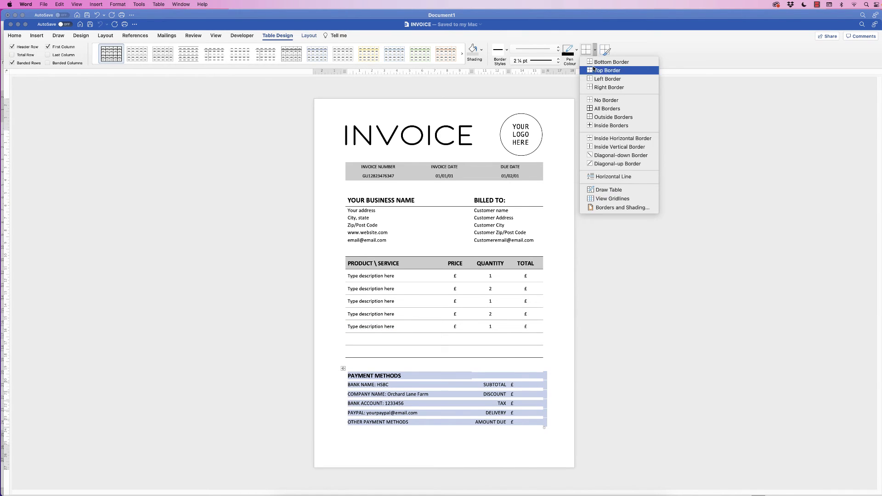
pyautogui.click(605, 199)
pyautogui.click(333, 415)
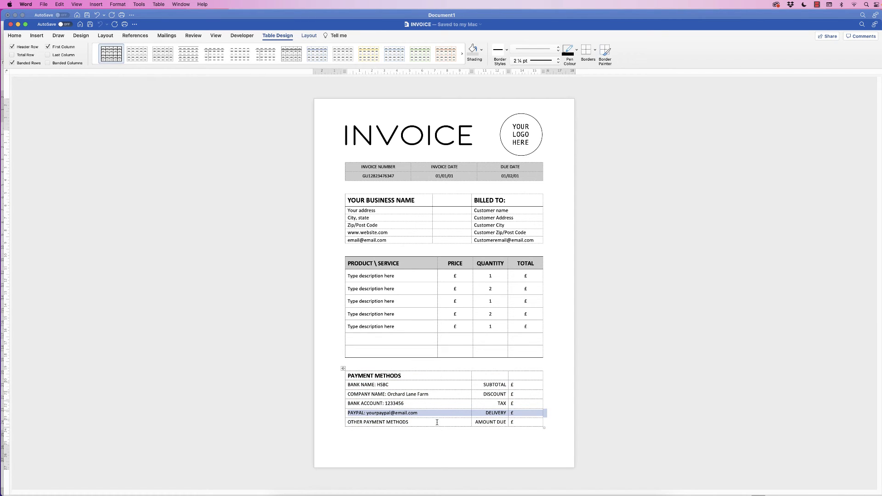
# Back in Document1, insert a table with three columns and six rows below the product table
pyautogui.click(337, 328)
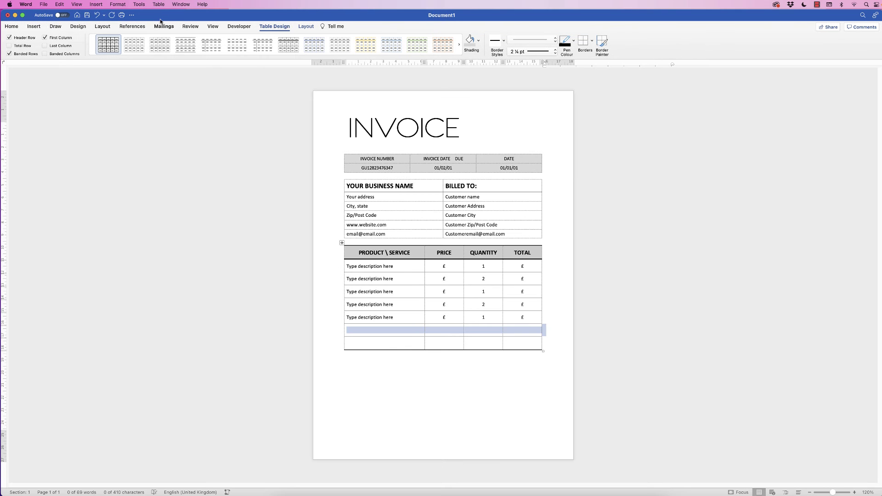
pyautogui.click(349, 364)
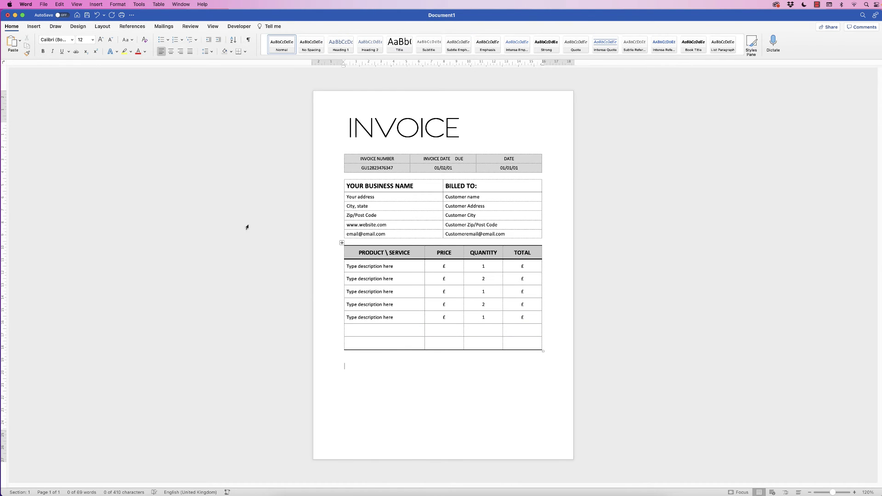
pyautogui.click(32, 29)
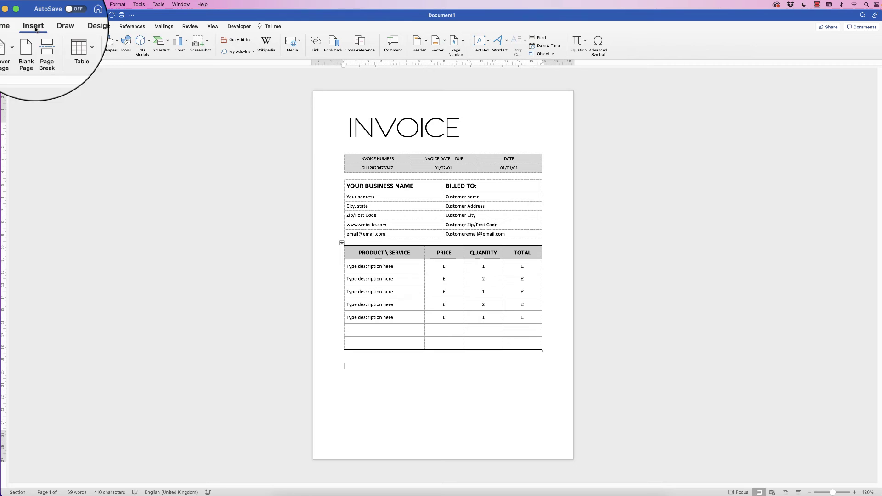
pyautogui.click(63, 33)
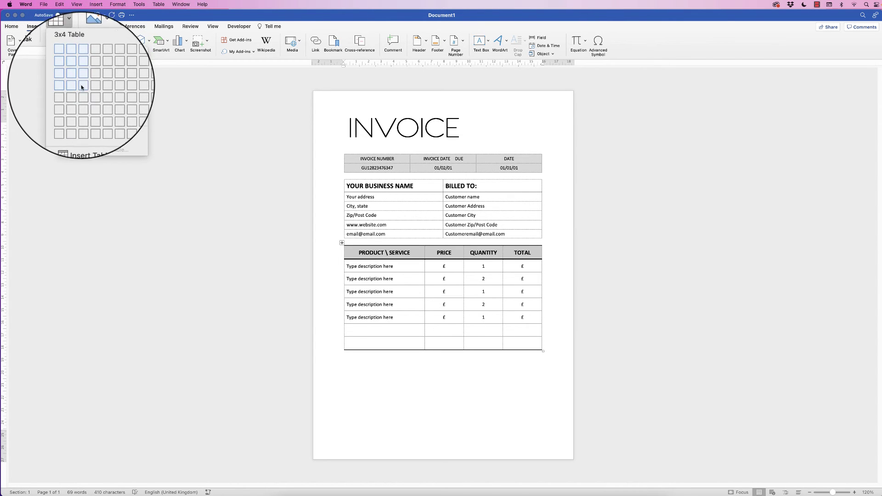
pyautogui.click(82, 101)
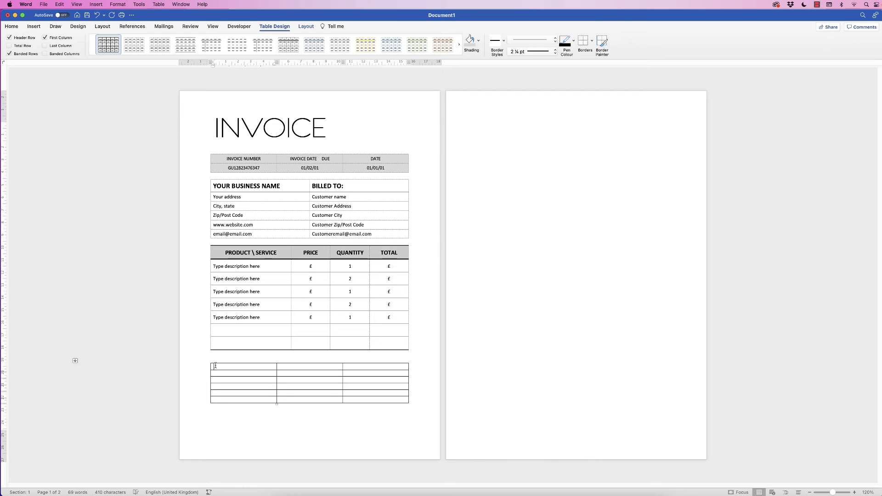
# Set all rows of the new table to 0.75 cm high and align its cells centre left
pyautogui.moveTo(354, 399); pyautogui.dragTo(267, 368)
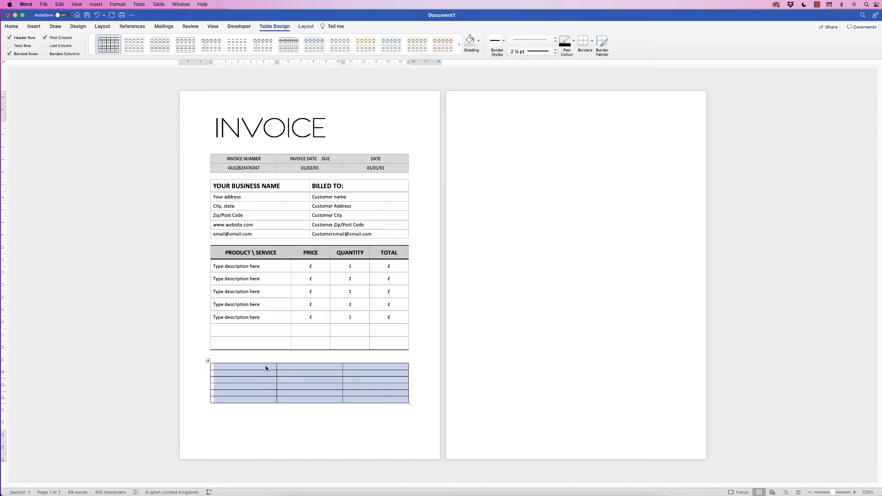
pyautogui.click(305, 27)
pyautogui.click(298, 40)
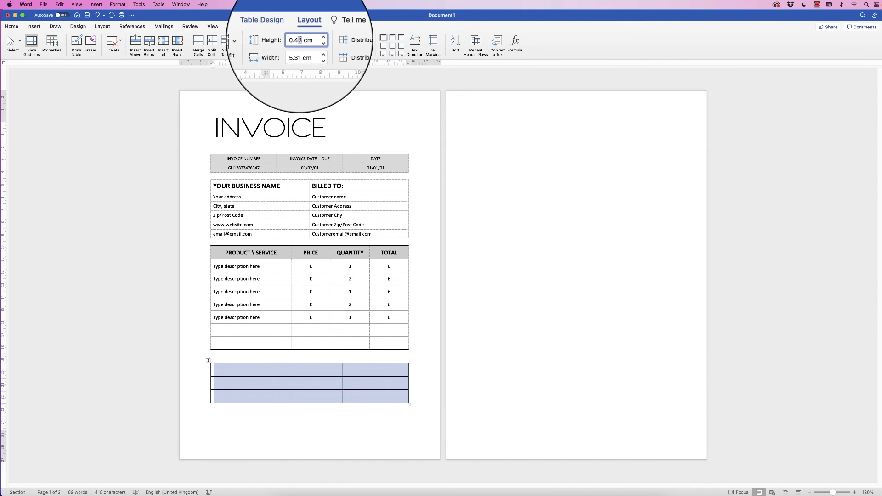
pyautogui.doubleClick(297, 40)
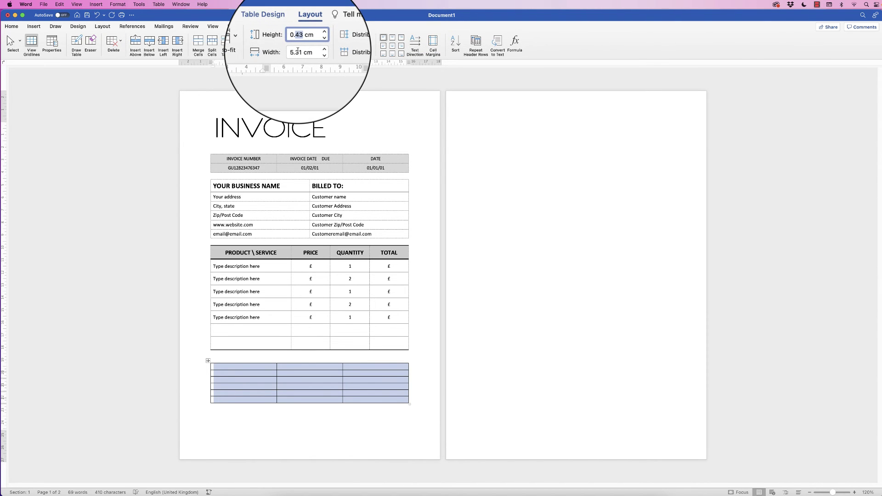
pyautogui.write('75')
pyautogui.press('Return')
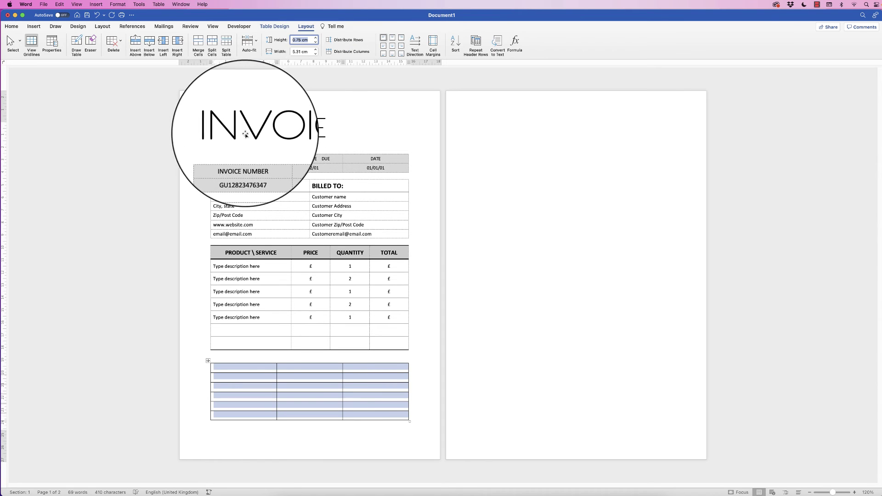
pyautogui.click(384, 46)
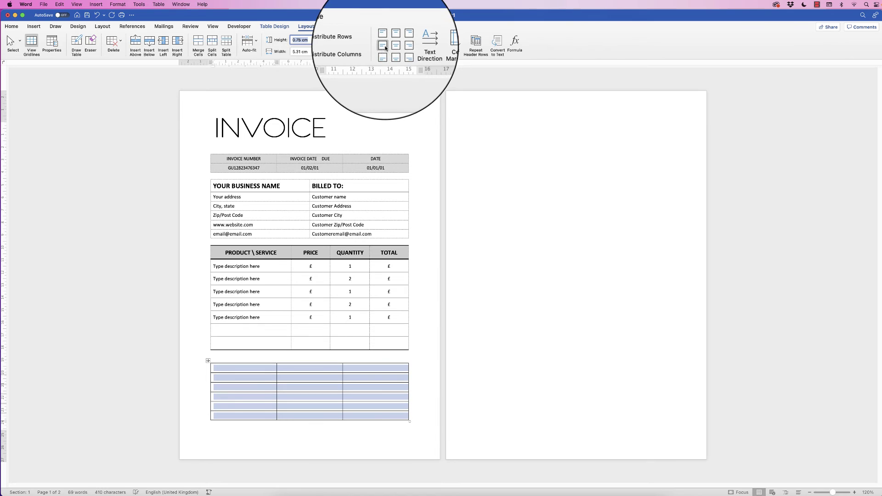
# Reduce the bottom and top page margins on the vertical ruler to bring the invoice back onto one page
pyautogui.click(252, 426)
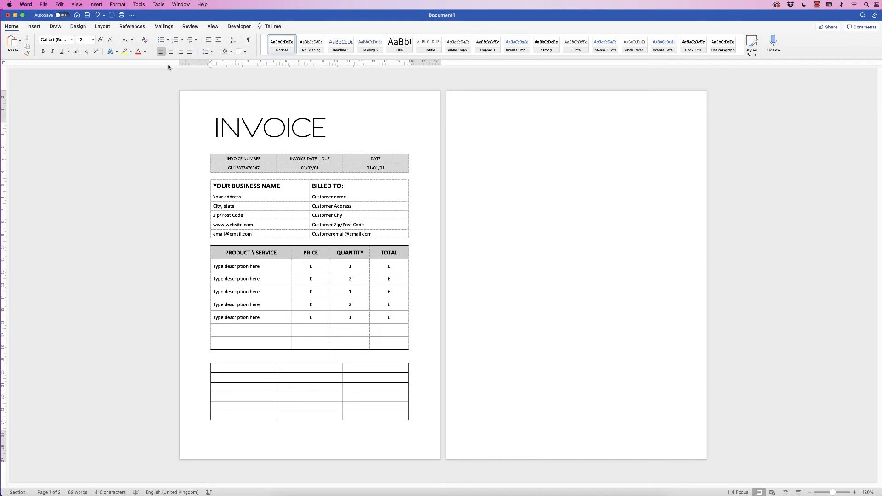
pyautogui.click(212, 27)
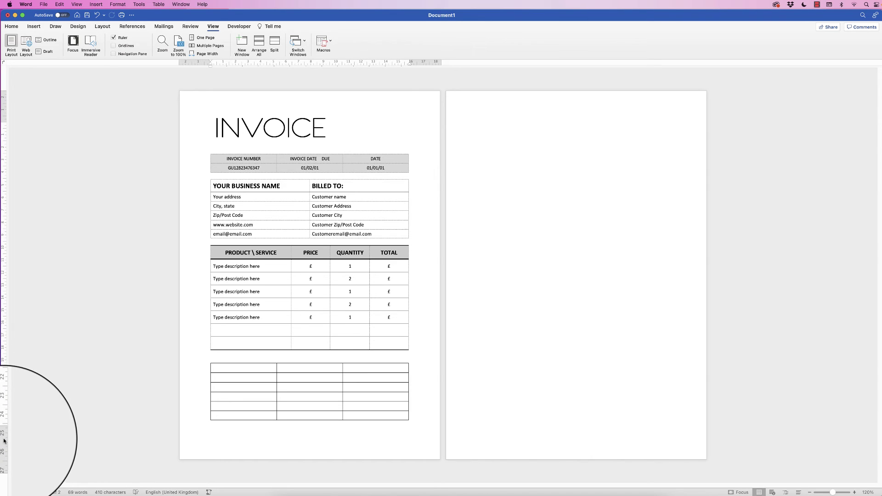
pyautogui.moveTo(3, 430); pyautogui.dragTo(3, 448)
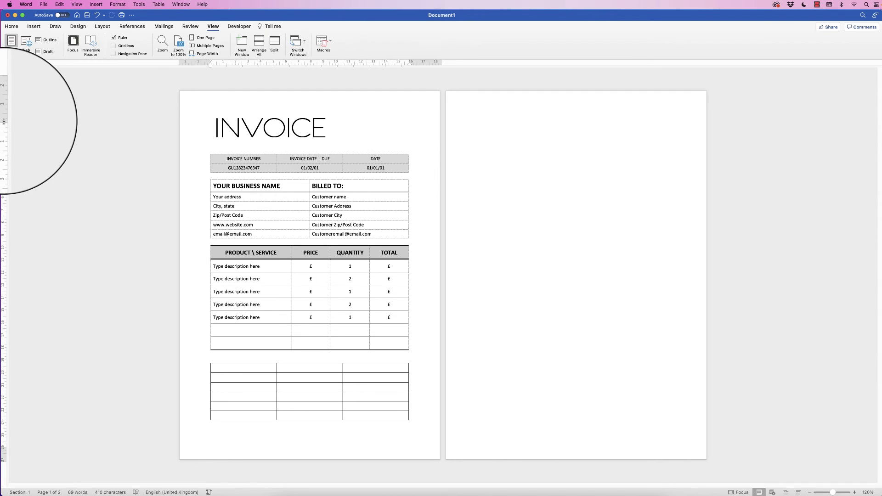
pyautogui.moveTo(4, 121); pyautogui.dragTo(6, 117)
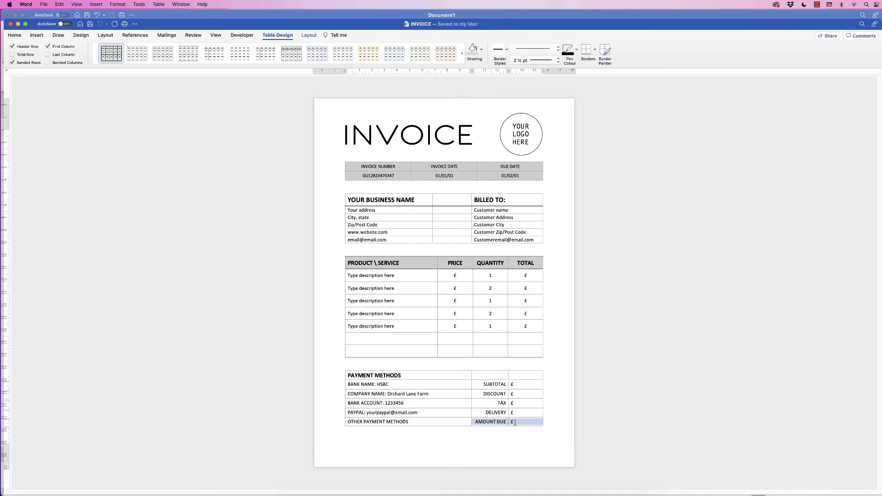
# Copy the payment methods cells from the INVOICE document, overwrite the new table's cells in Document1 with them, and reduce the top page margin slightly more
pyautogui.moveTo(400, 422); pyautogui.dragTo(400, 377)
pyautogui.hotkey('ctrl', 'c')
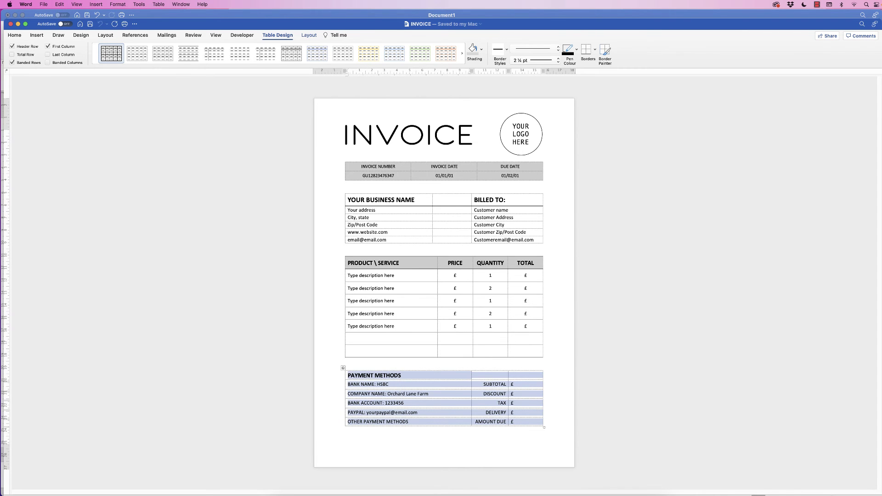
pyautogui.moveTo(486, 363); pyautogui.dragTo(486, 413)
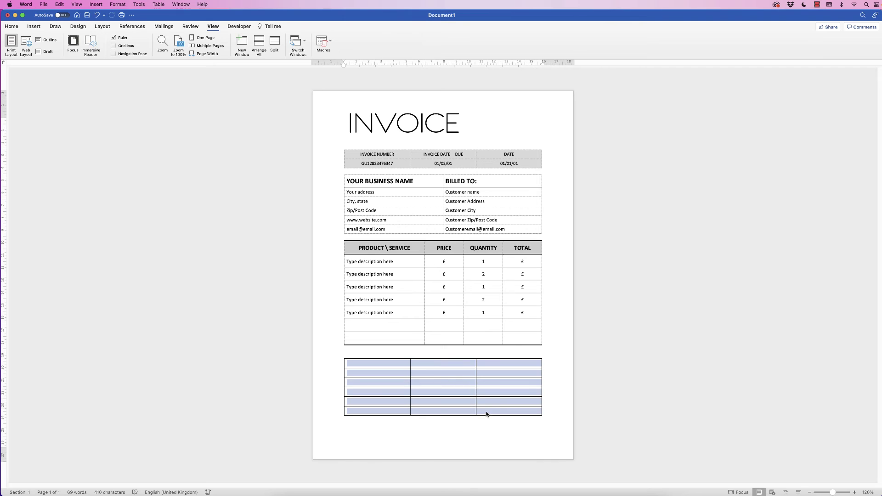
pyautogui.click(12, 26)
pyautogui.click(19, 40)
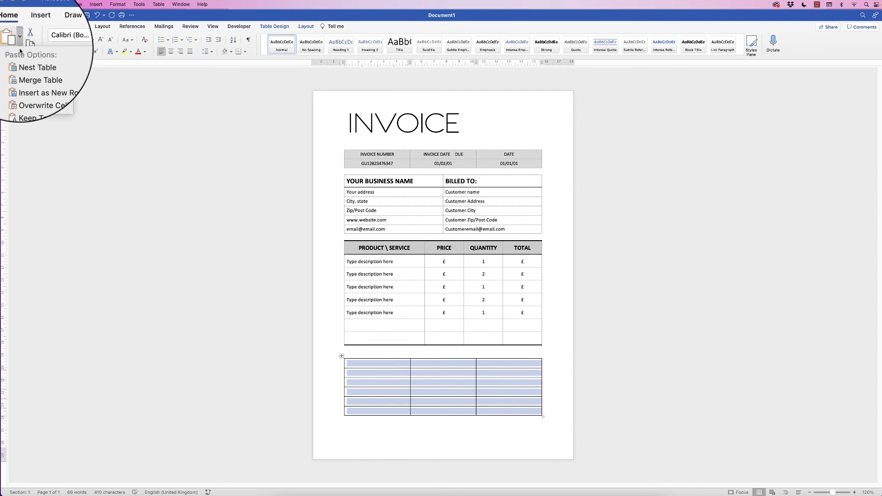
pyautogui.click(32, 88)
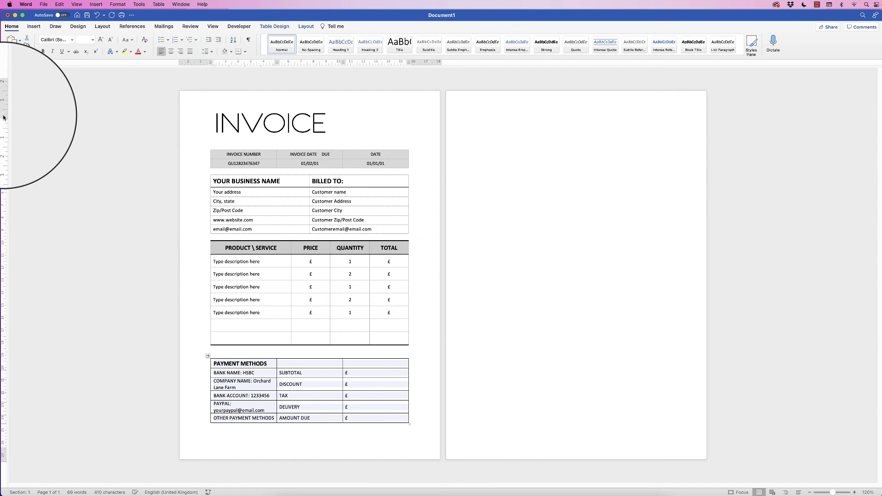
pyautogui.moveTo(3, 117); pyautogui.dragTo(4, 112)
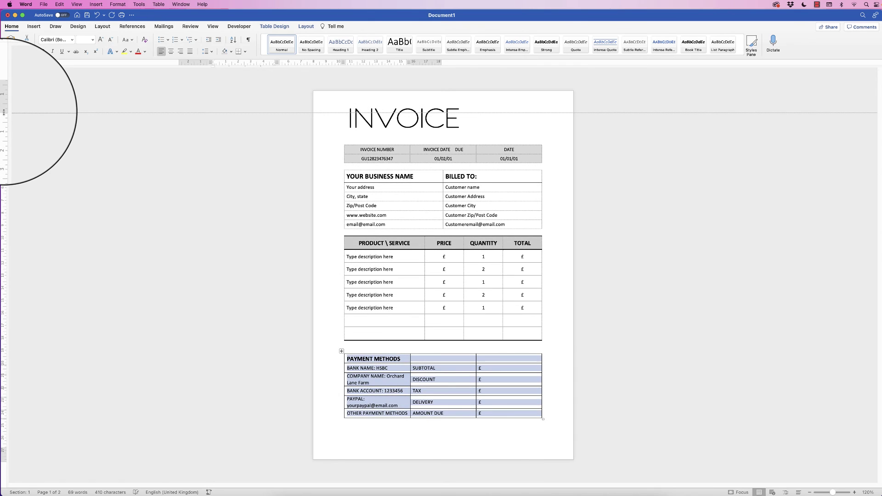
# Widen the payment table's first column until its text fits on single lines, and distribute the other two columns evenly
pyautogui.click(366, 398)
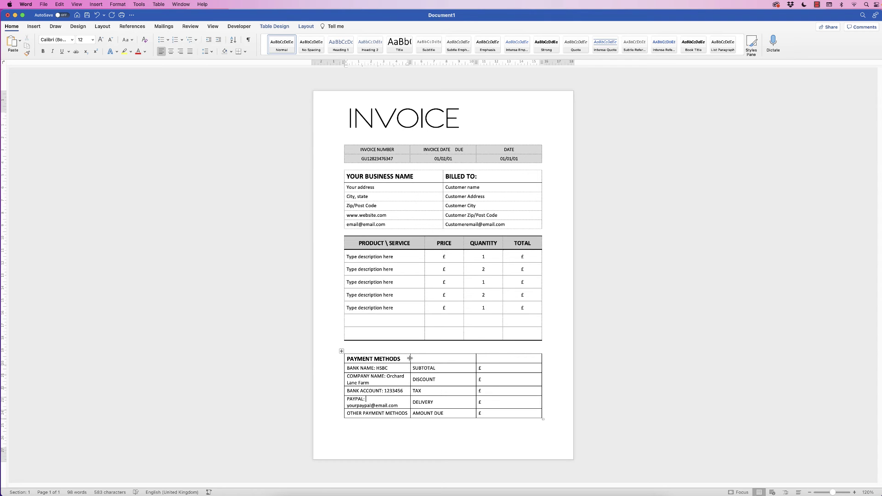
pyautogui.moveTo(410, 359); pyautogui.dragTo(444, 360)
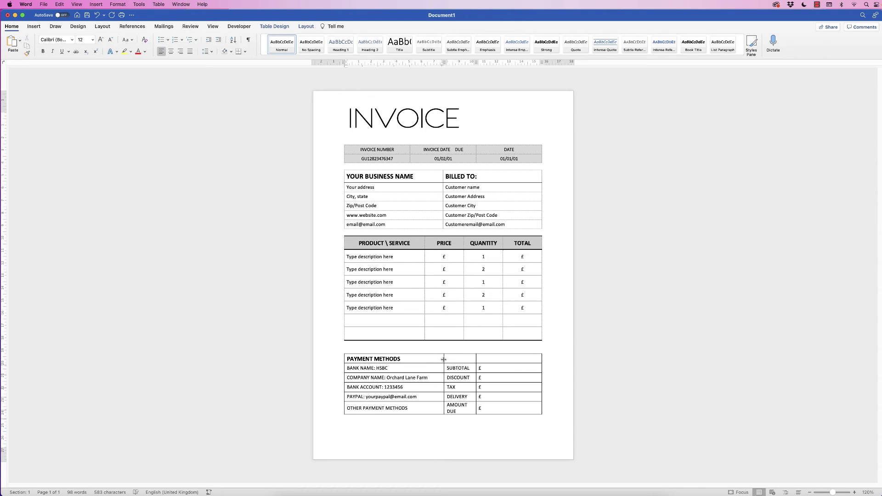
pyautogui.moveTo(490, 407); pyautogui.dragTo(473, 360)
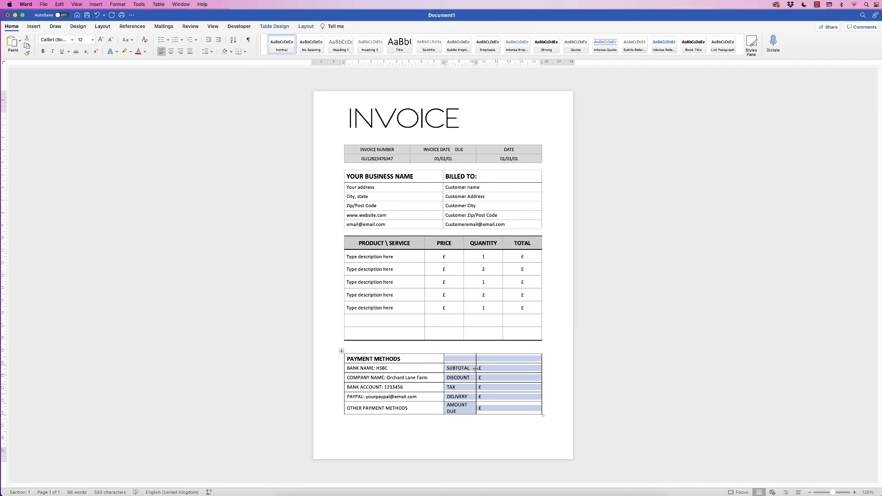
pyautogui.click(306, 26)
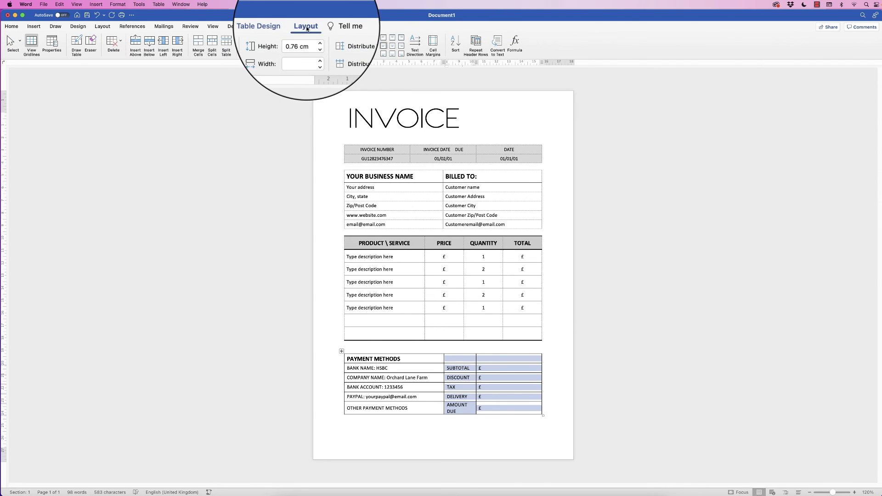
pyautogui.click(346, 51)
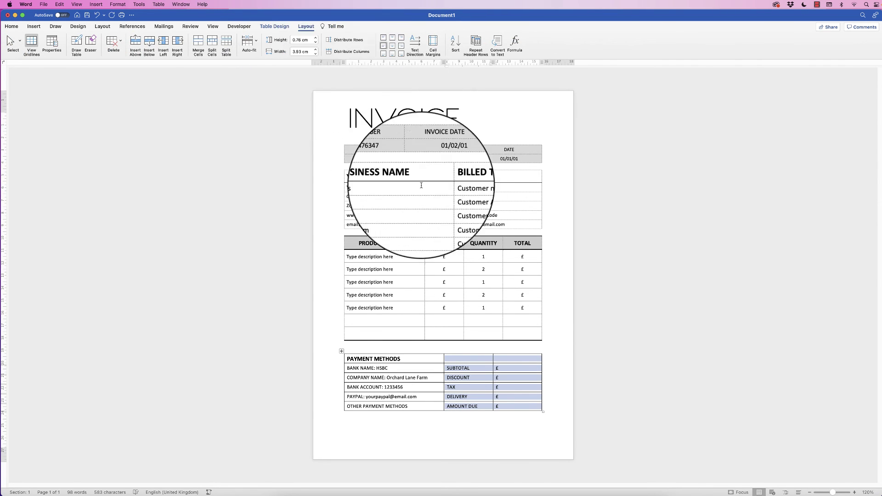
# Align the payment table's labels from SUBTOTAL to AMOUNT DUE centre right in their cells
pyautogui.click(488, 407)
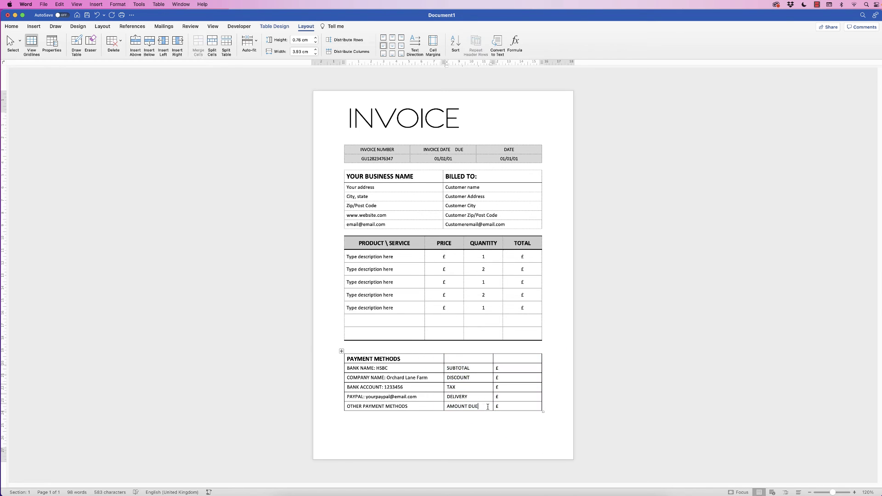
pyautogui.moveTo(485, 406); pyautogui.dragTo(487, 374)
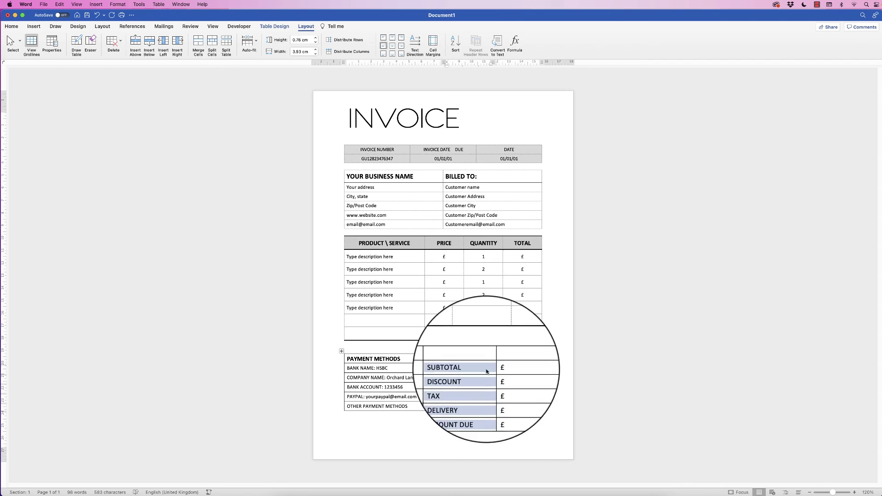
pyautogui.click(401, 46)
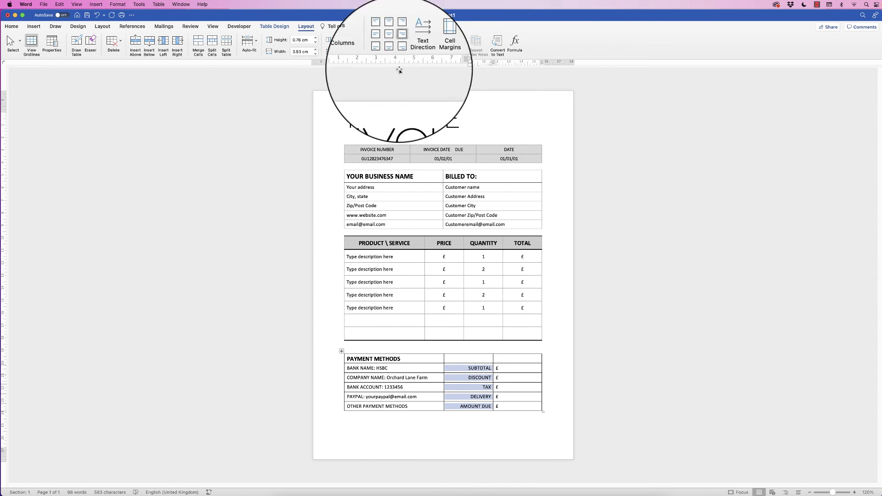
# Remove all borders from the payment methods table
pyautogui.click(341, 351)
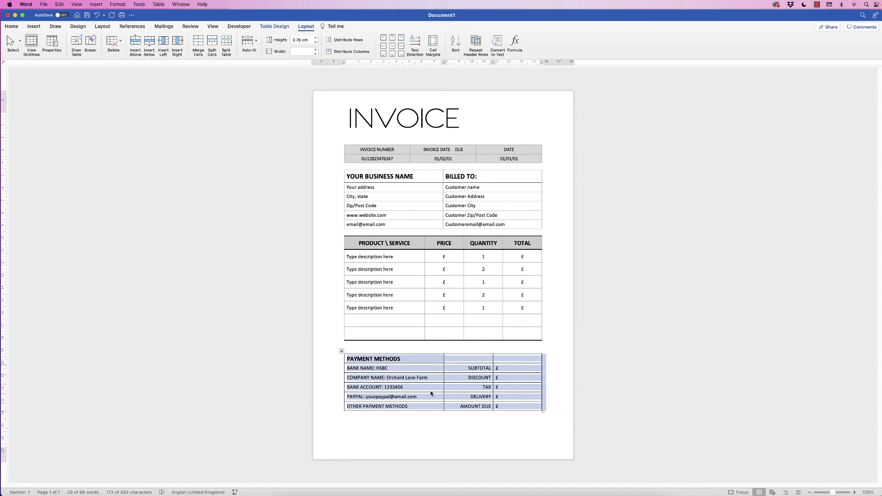
pyautogui.click(274, 26)
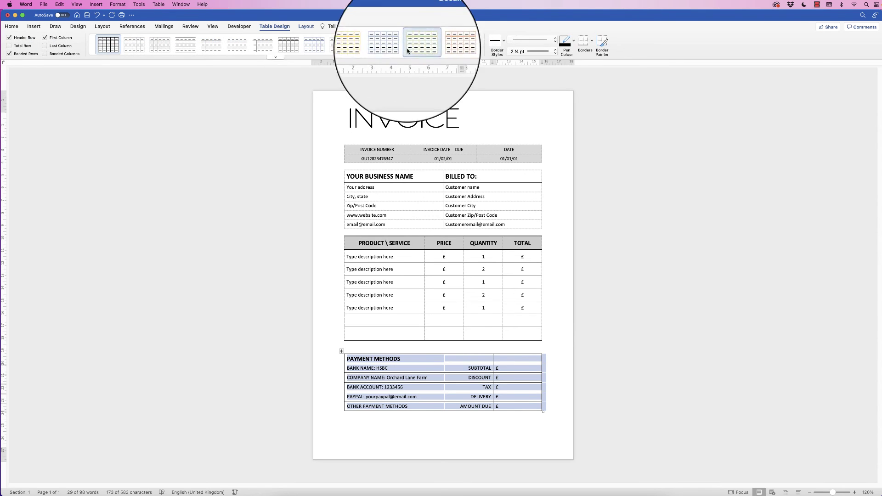
pyautogui.click(591, 42)
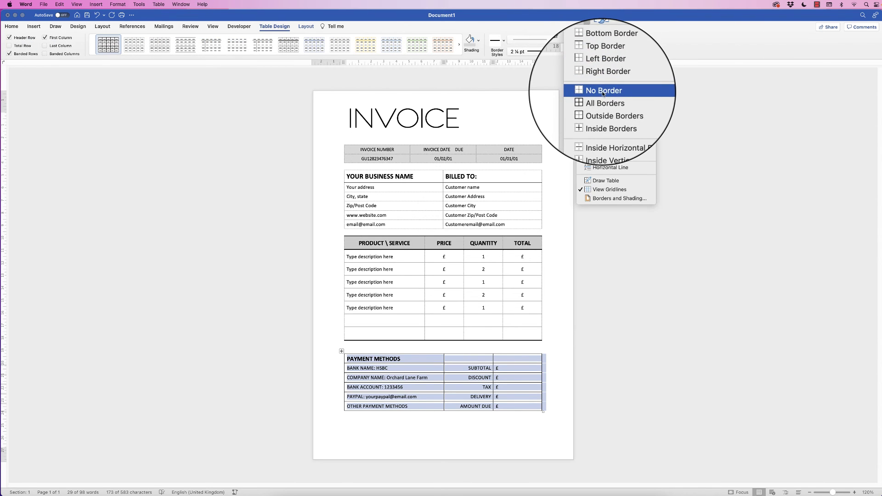
pyautogui.click(591, 89)
pyautogui.click(345, 422)
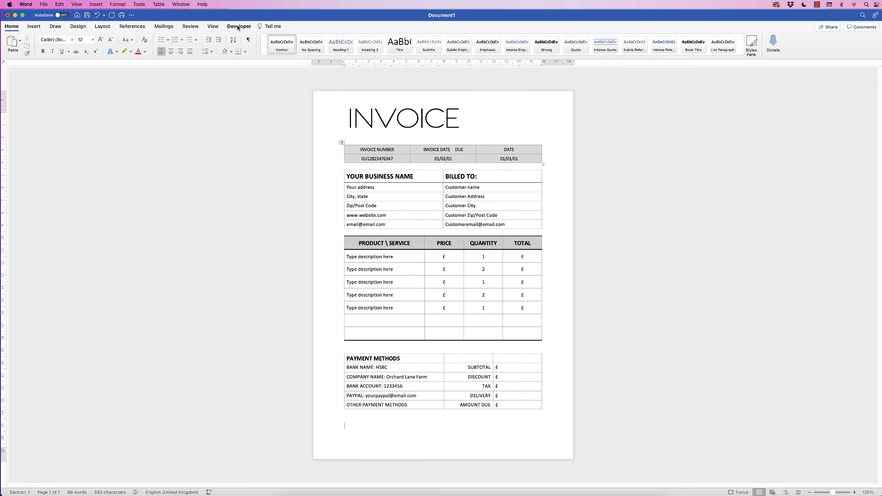
# Turn off the display of table gridlines for the tables in the invoice
pyautogui.click(342, 352)
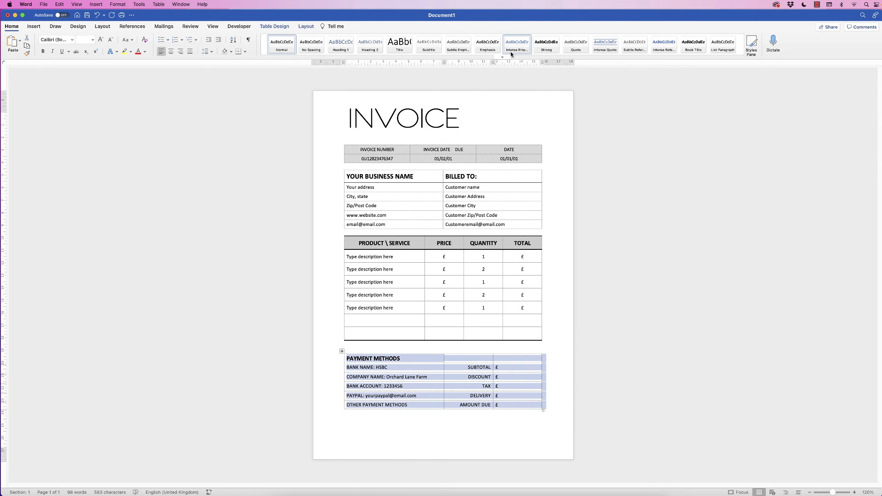
pyautogui.click(274, 26)
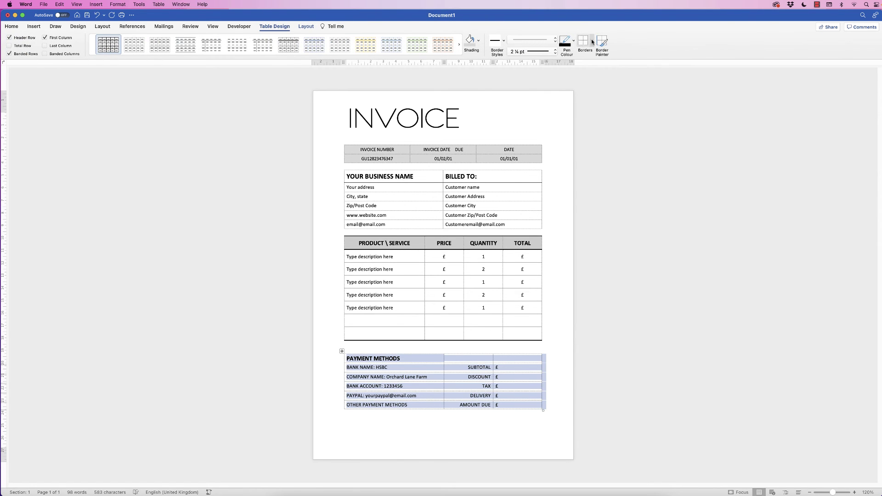
pyautogui.click(592, 40)
pyautogui.click(594, 190)
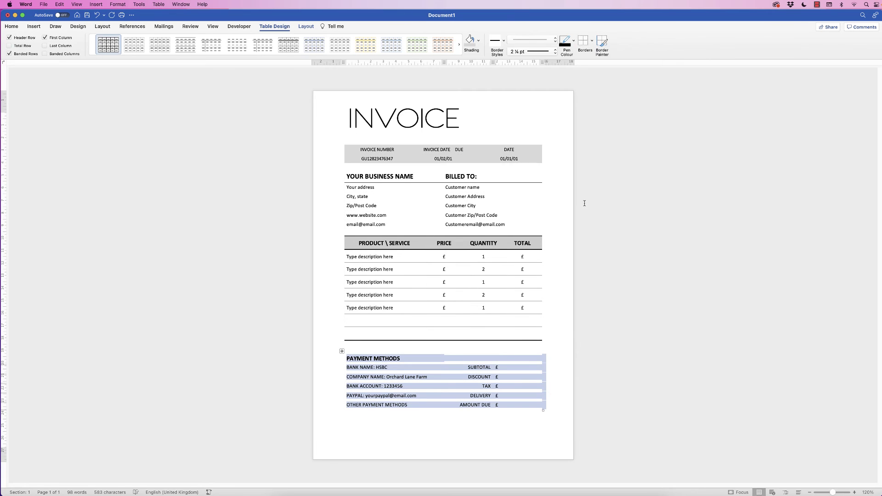
pyautogui.click(557, 243)
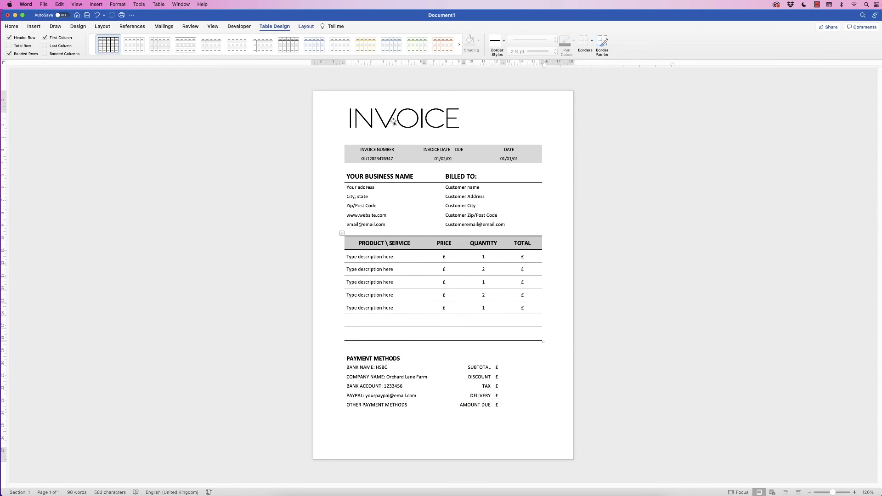
# Add one blank line above the shaded details table and move the INVOICE title down and left to line up with the tables' left edge
pyautogui.click(357, 135)
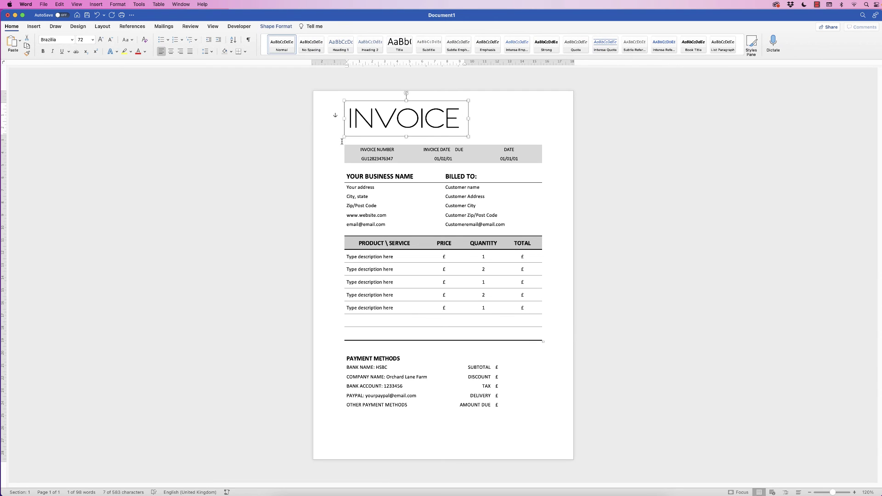
pyautogui.click(349, 141)
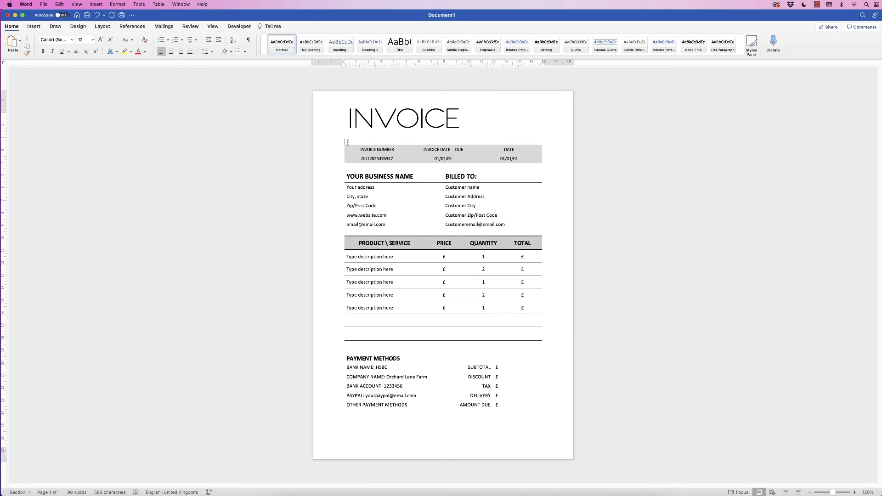
pyautogui.press('Return')
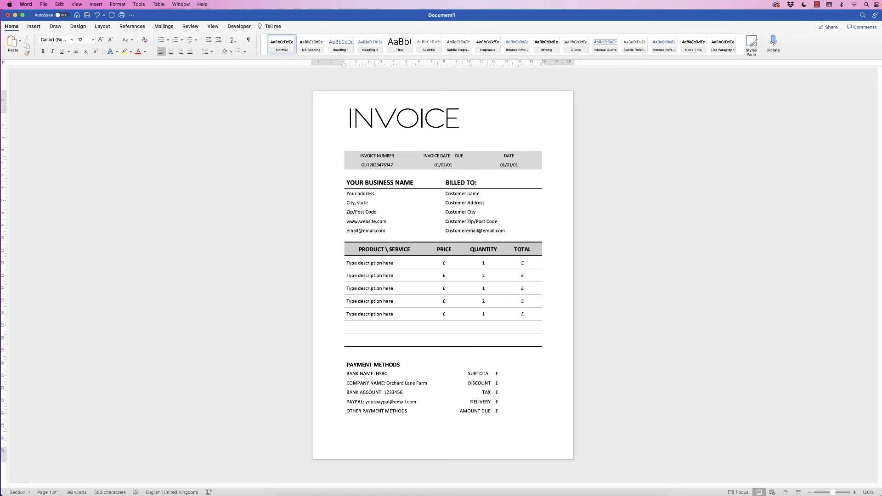
pyautogui.press('Return')
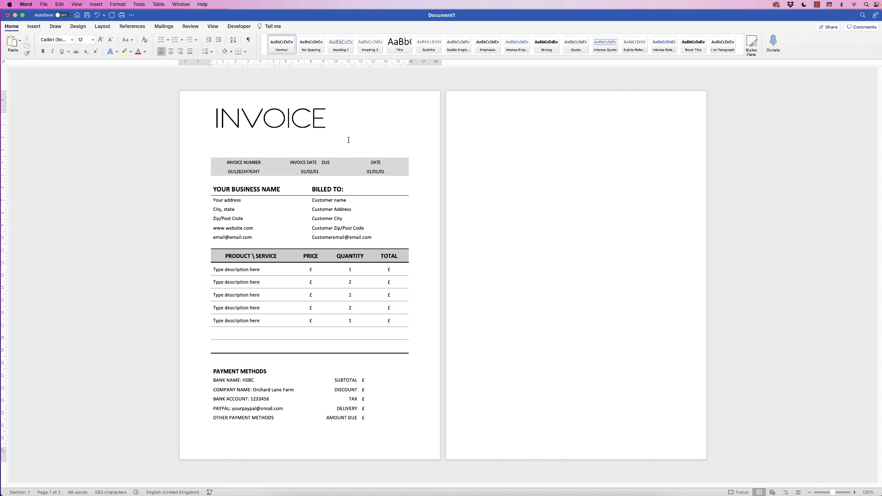
pyautogui.press('BackSpace')
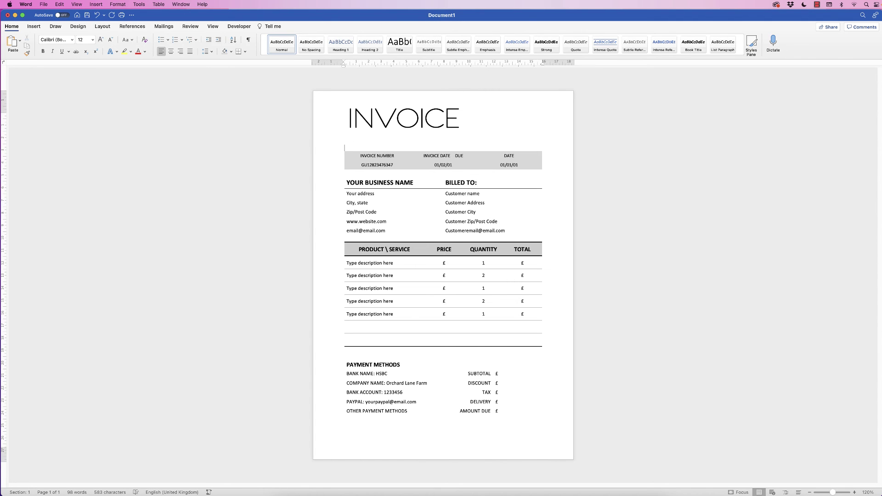
pyautogui.moveTo(406, 127); pyautogui.dragTo(401, 133)
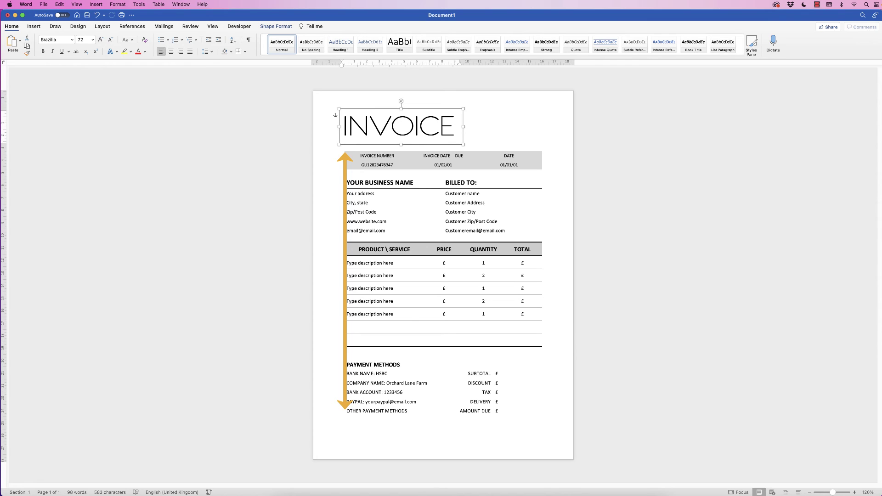
pyautogui.click(377, 161)
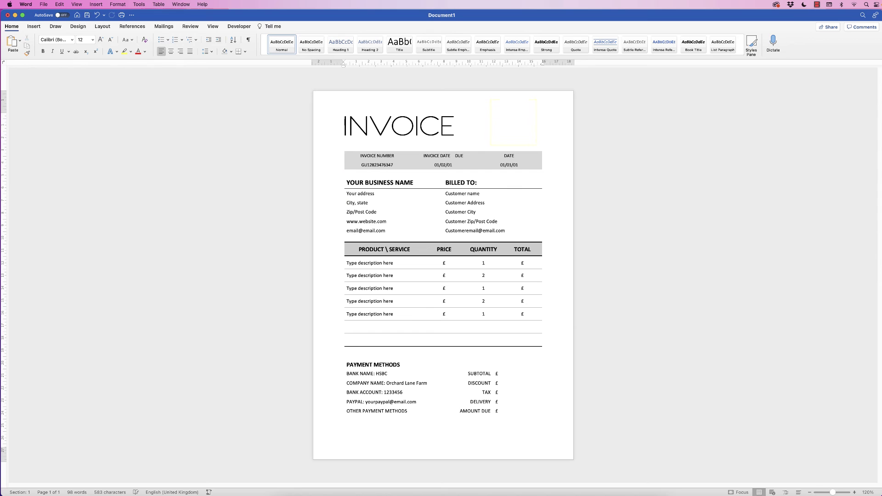
# Insert the picture Picture 1.png from the Logos folder
pyautogui.click(34, 26)
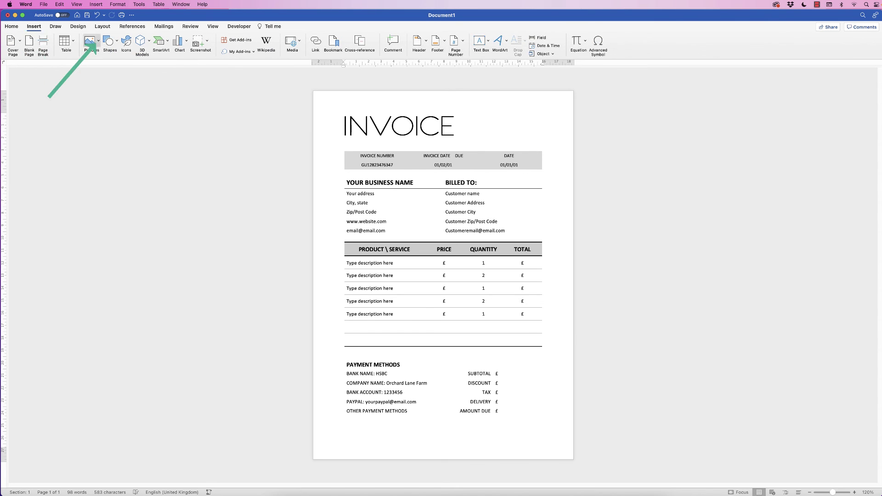
pyautogui.click(91, 43)
pyautogui.click(118, 63)
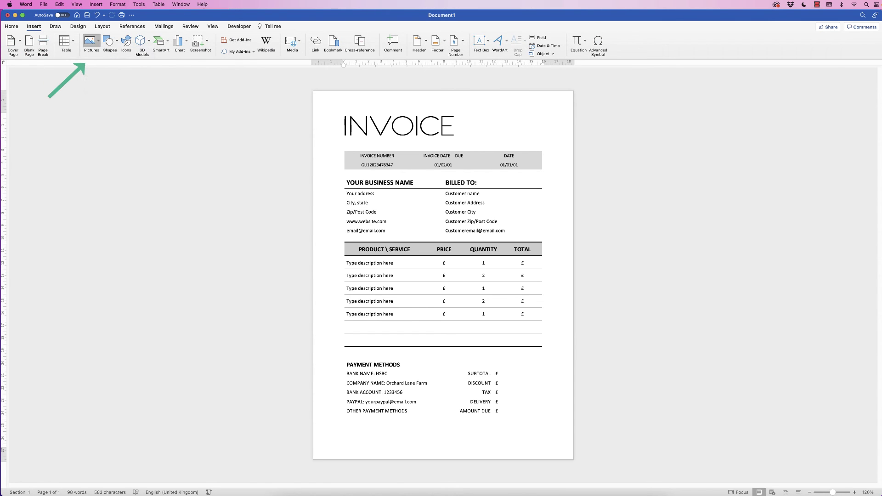
pyautogui.click(505, 136)
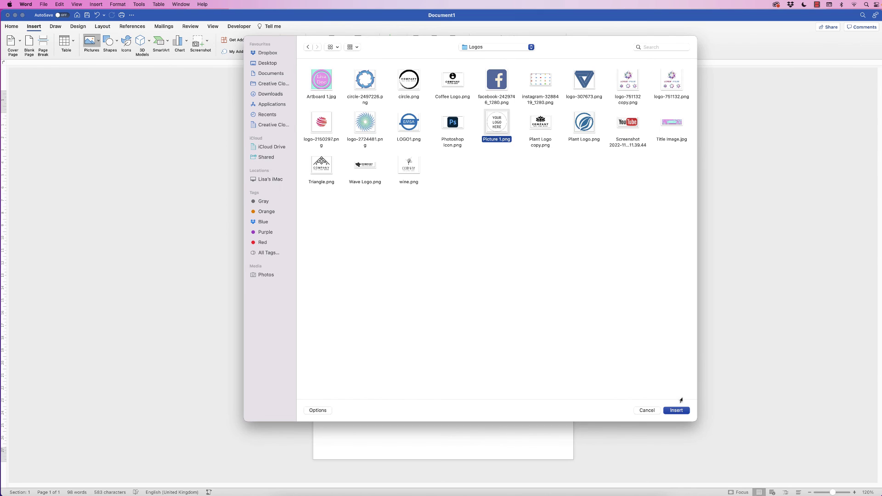
pyautogui.click(676, 411)
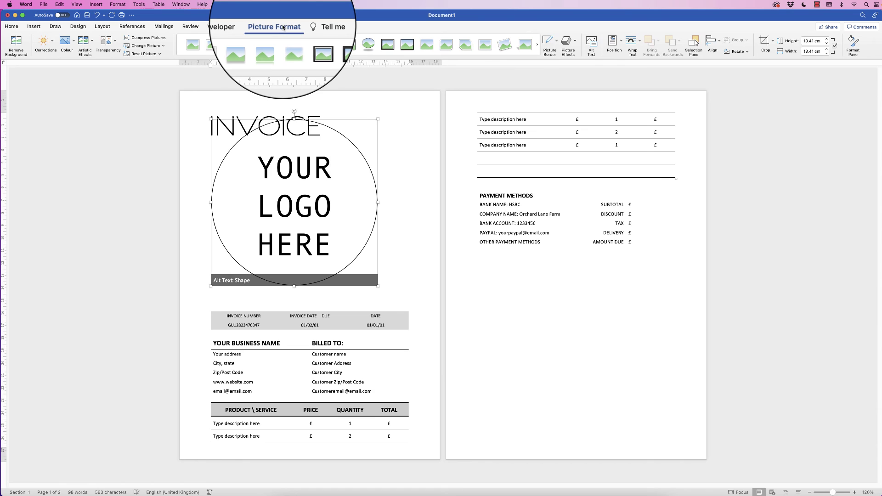
# Set the logo's text wrapping to In Front of Text, shrink it, and place it beside the INVOICE title at the page's right margin
pyautogui.click(632, 43)
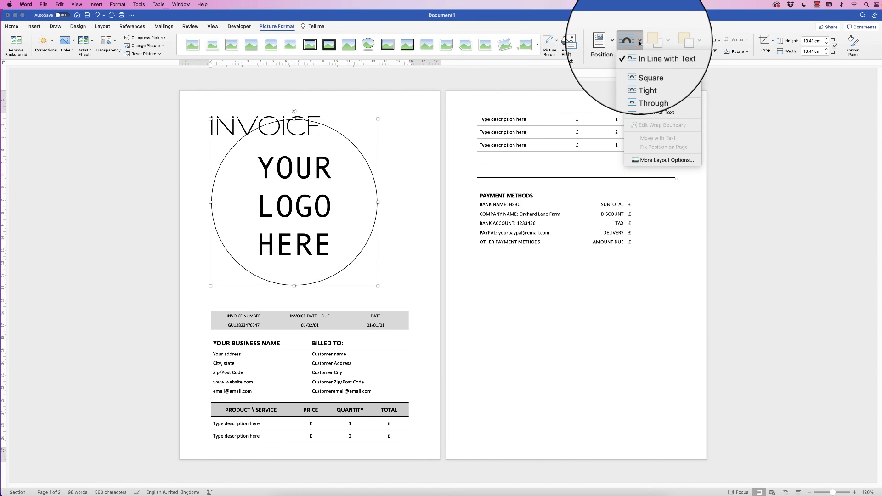
pyautogui.click(654, 113)
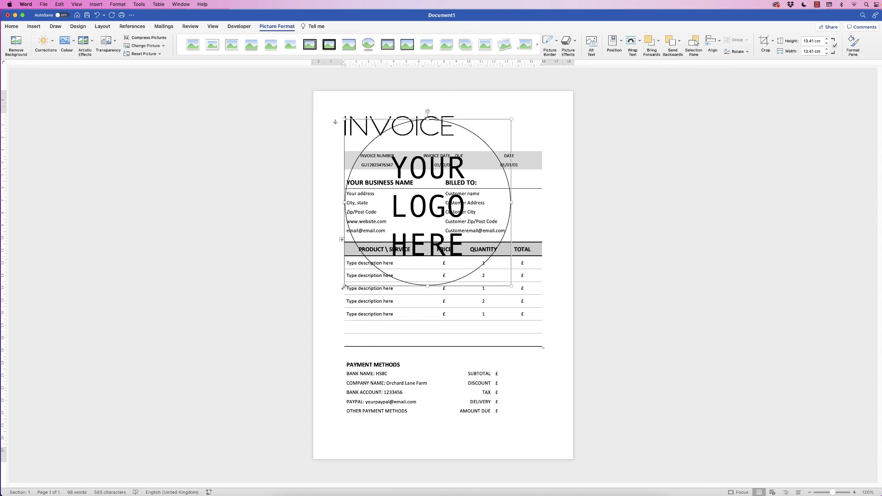
pyautogui.moveTo(343, 287); pyautogui.dragTo(431, 143)
pyautogui.moveTo(535, 176); pyautogui.dragTo(532, 141)
pyautogui.click(586, 156)
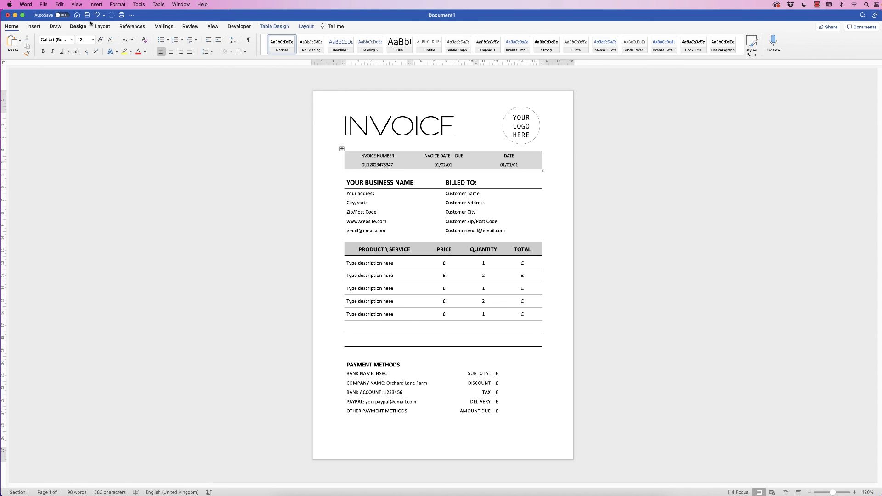
# Save the document in the Templates folder as a Microsoft Word template (.dotx) named INVOICE NUMBER
pyautogui.click(44, 4)
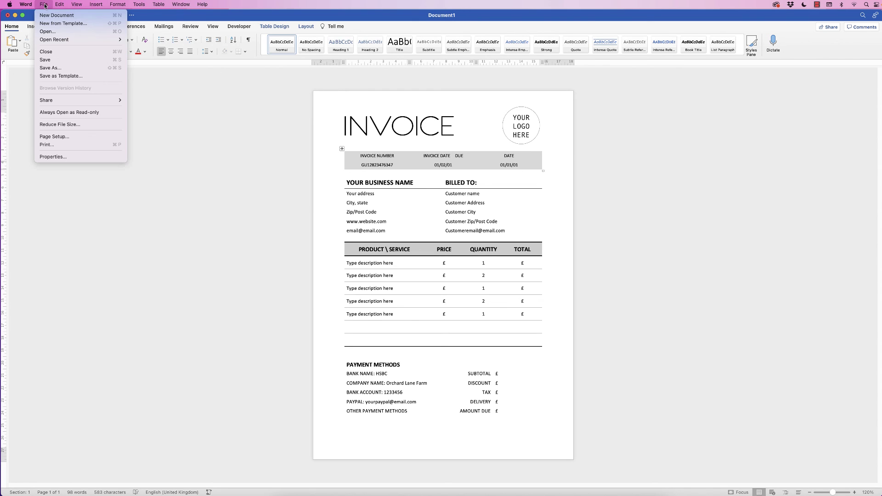
pyautogui.click(59, 75)
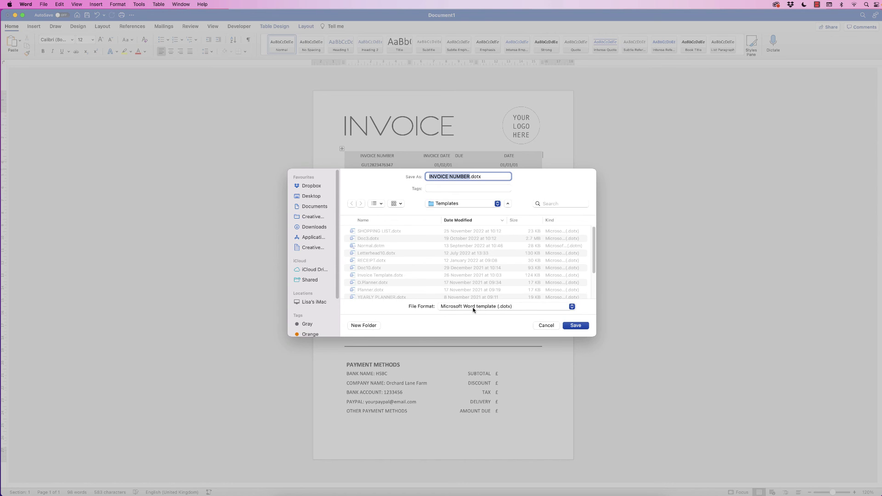
pyautogui.click(578, 326)
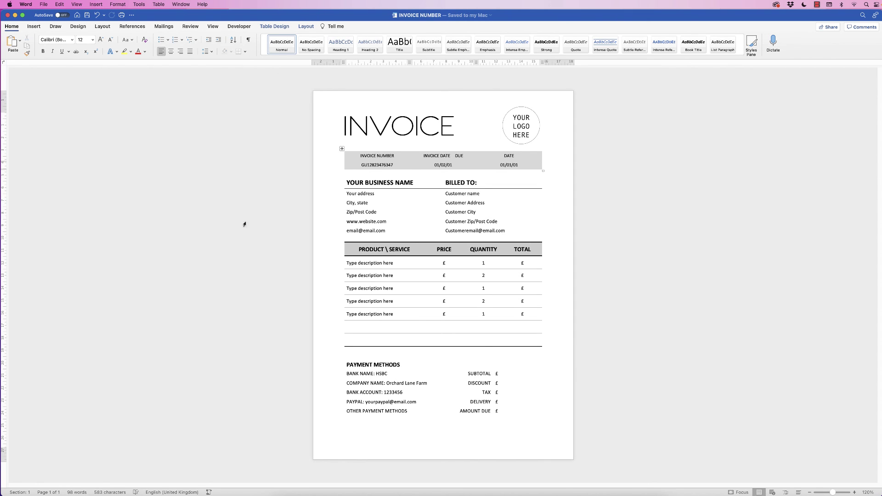
# Open the saved INVOICE NUMBER template from the personal templates
pyautogui.click(77, 15)
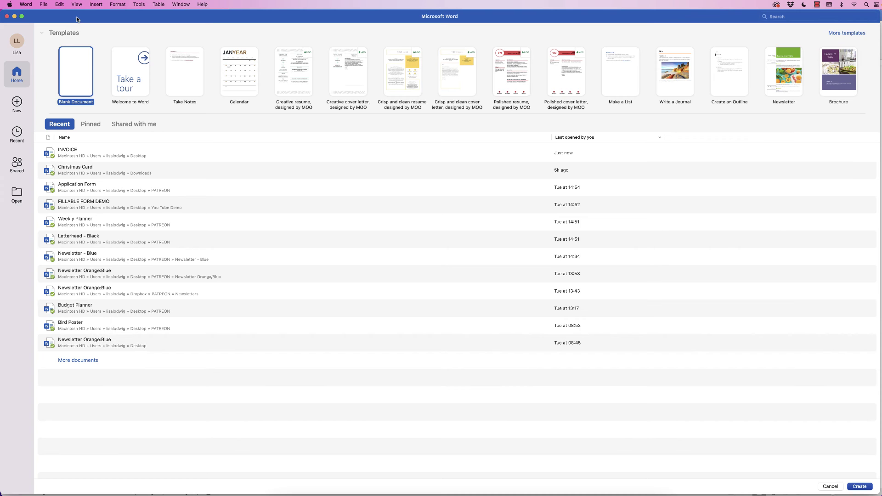
pyautogui.click(17, 104)
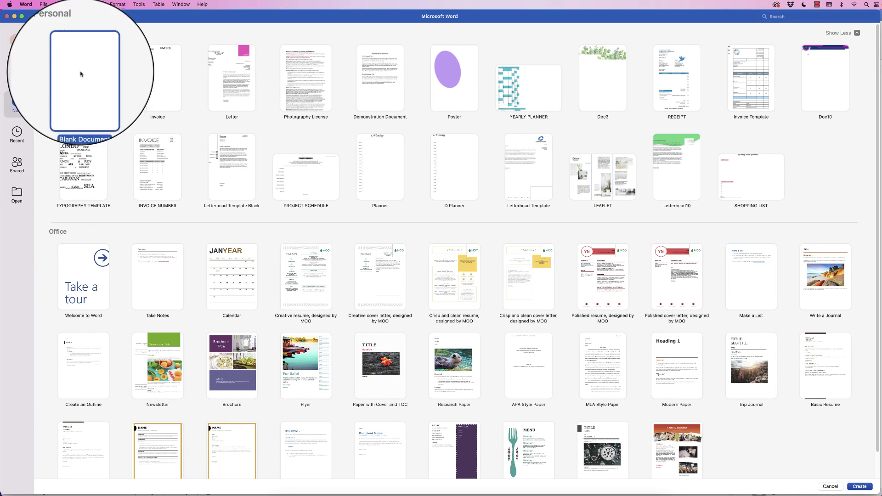
pyautogui.doubleClick(157, 160)
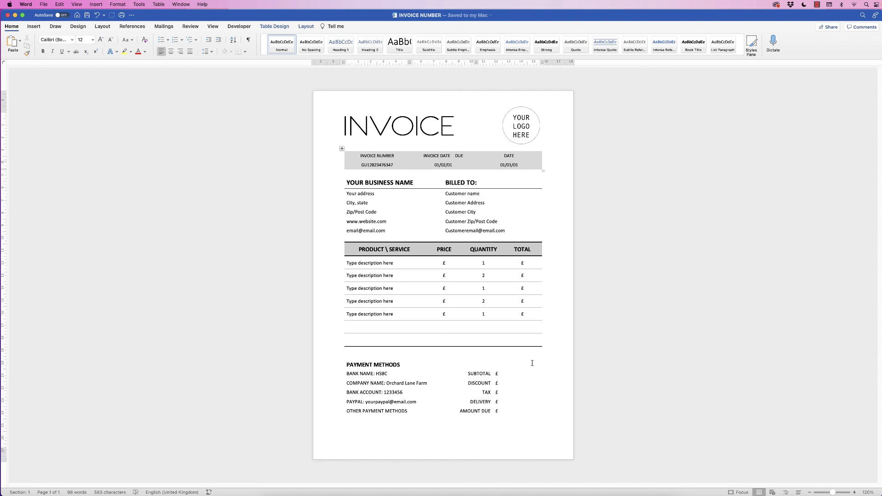